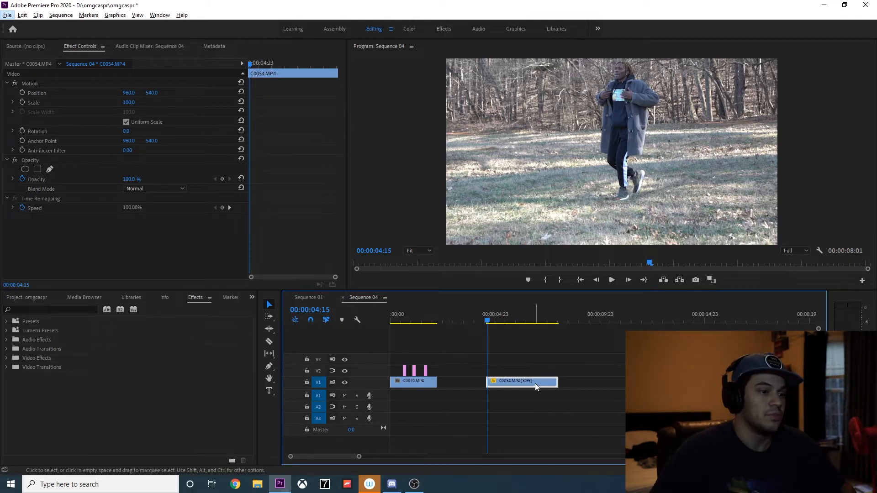
Play the C0070.MP4 section from the start of Sequence 04 to examine its tinted, outlined cut-out frames
key(Home)
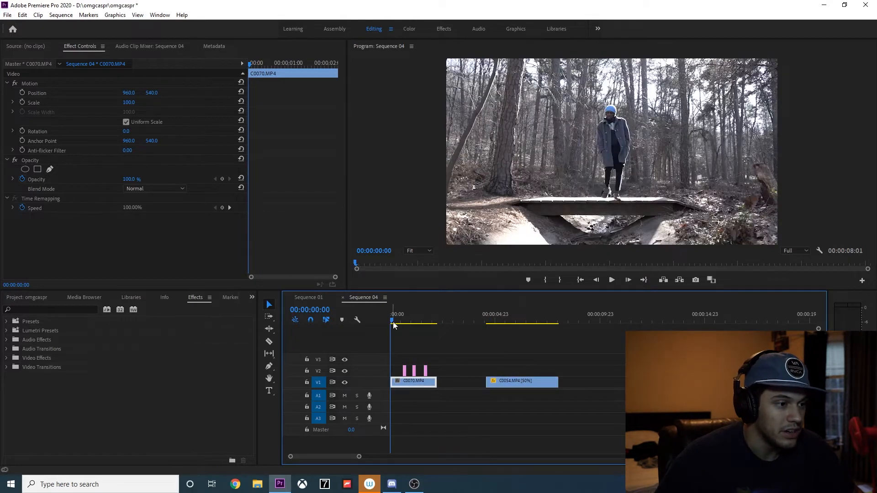
mouse_move(391, 322)
mouse_down()
mouse_move(403, 323)
mouse_move(382, 322)
mouse_move(427, 325)
mouse_move(382, 320)
mouse_up()
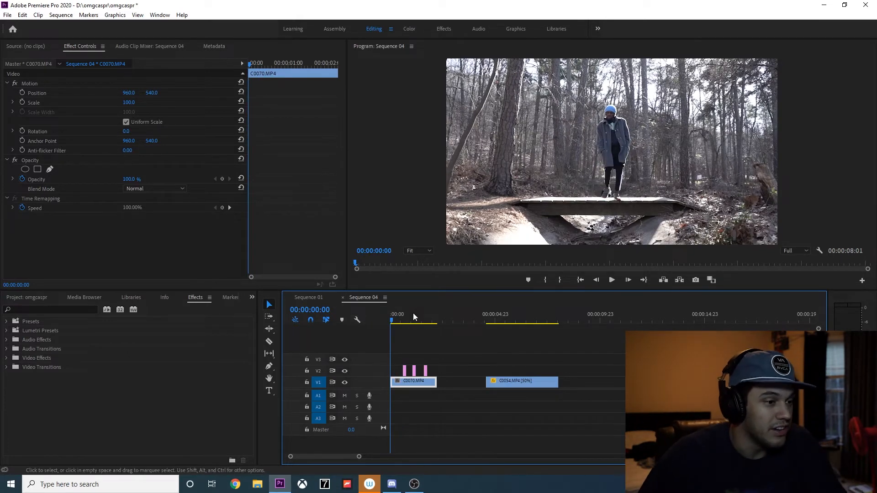
key(space)
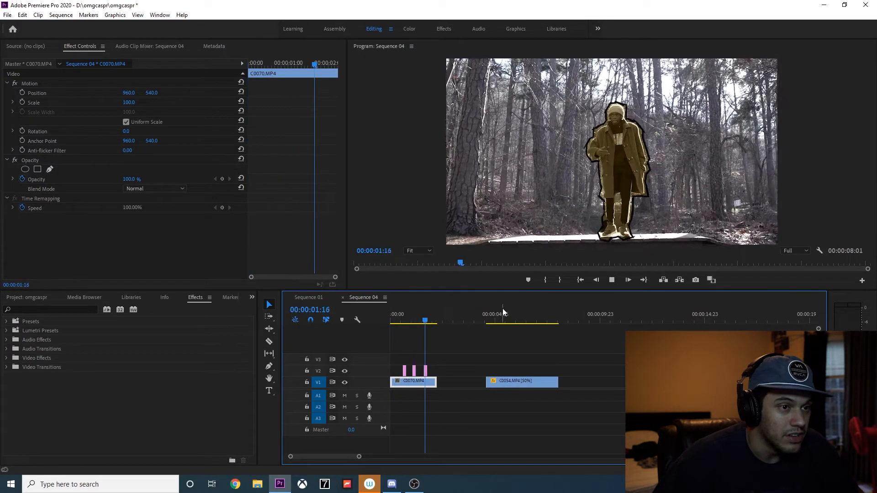
drag(427, 320, 357, 346)
key(space)
key(space)
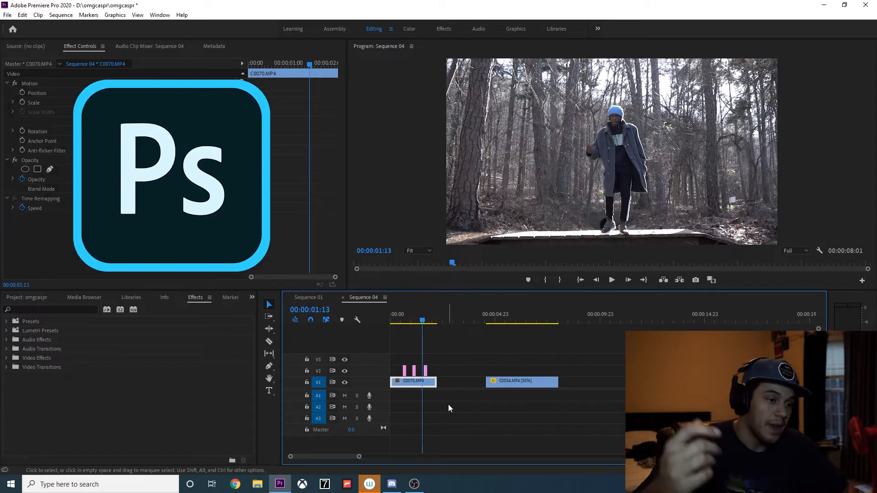
key(Home)
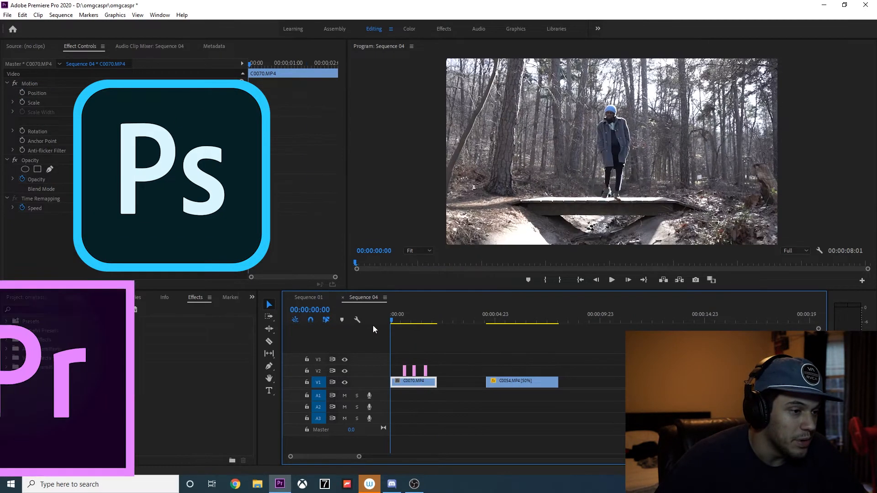
key(space)
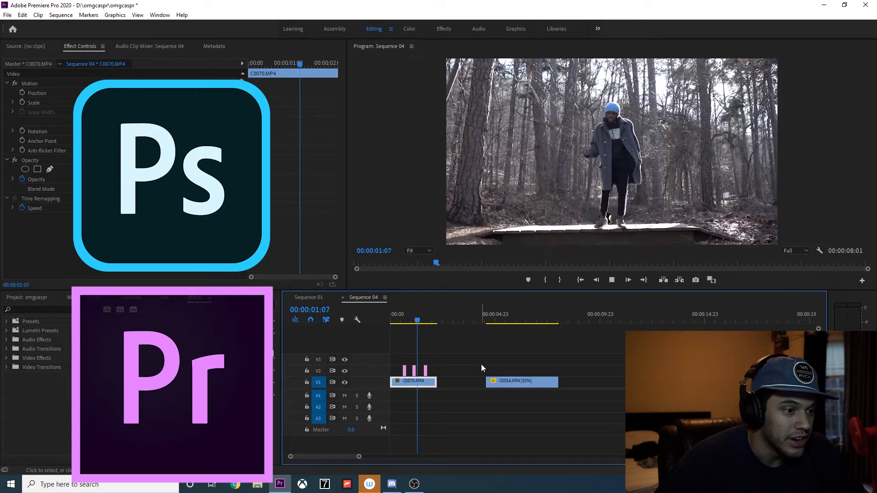
Play through the C0054.MP4 clip and park the playhead at 00:00:06:09
click(493, 321)
click(489, 320)
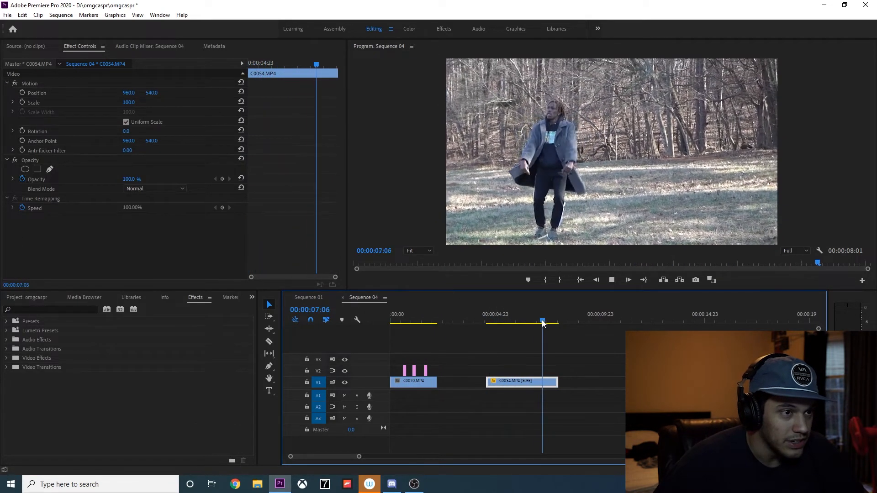
key(space)
drag(547, 322, 525, 334)
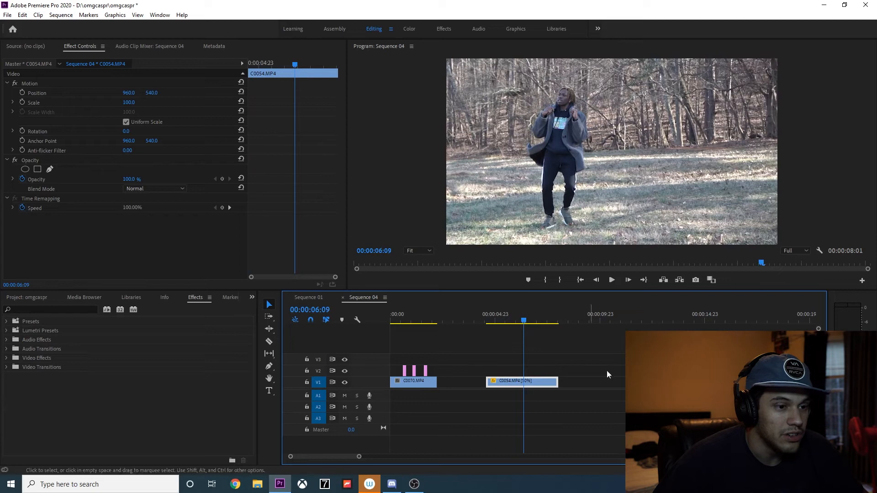
Export the current frame as a JPEG into the Stills folder on the desktop
click(696, 281)
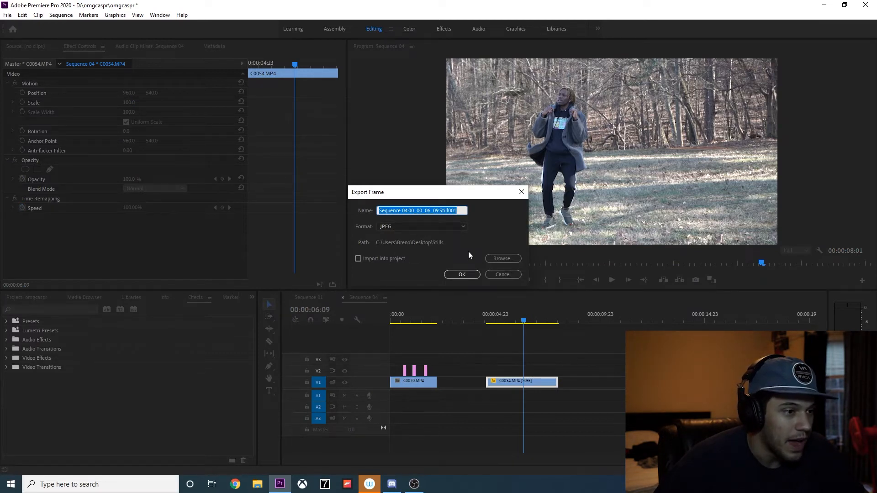
click(503, 259)
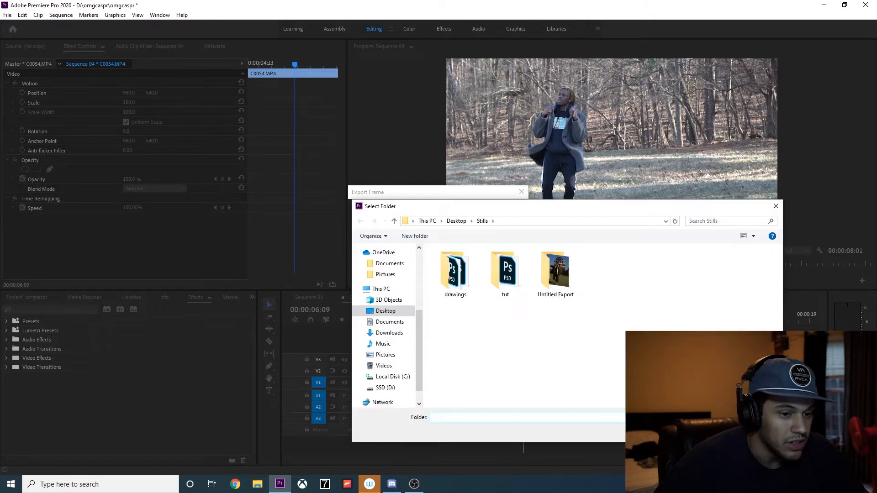
click(711, 431)
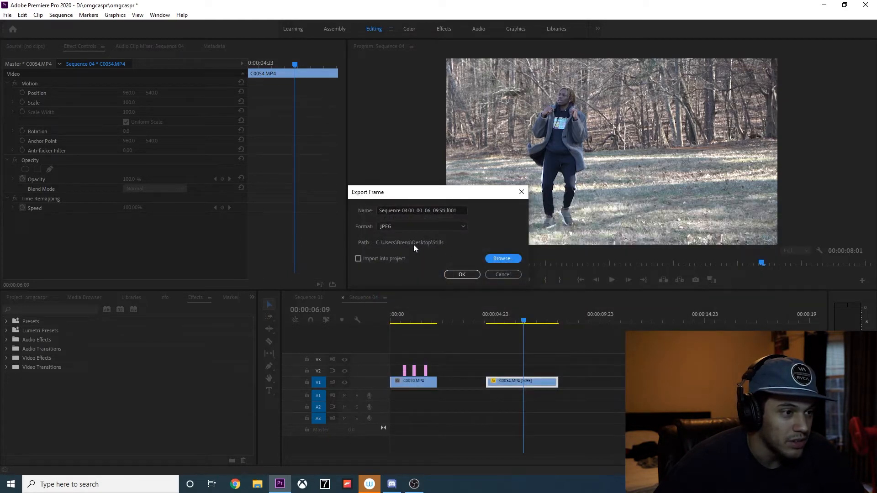
click(462, 274)
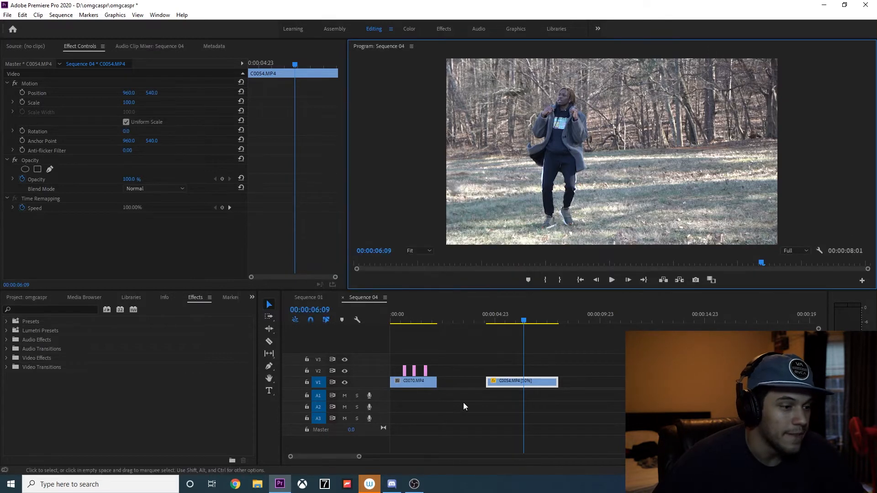
Switch to File Explorer, open the Stills folder on the desktop and locate the exported Sequence 04 still
click(257, 484)
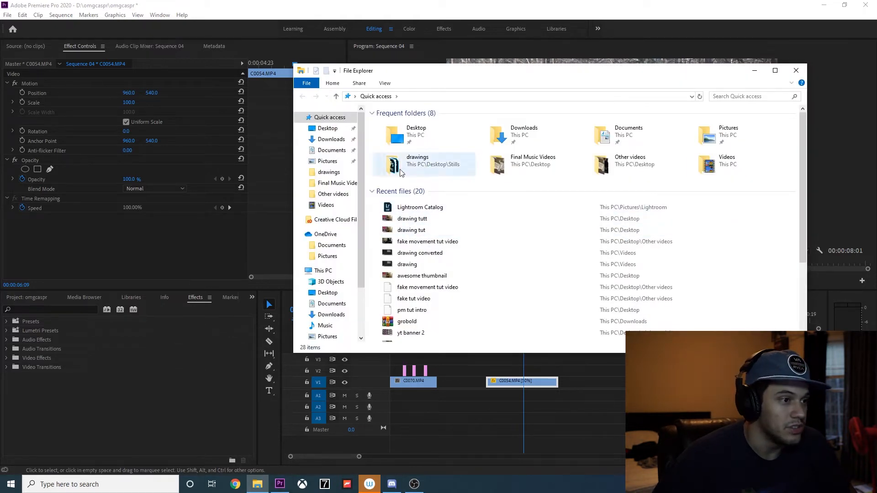
click(328, 128)
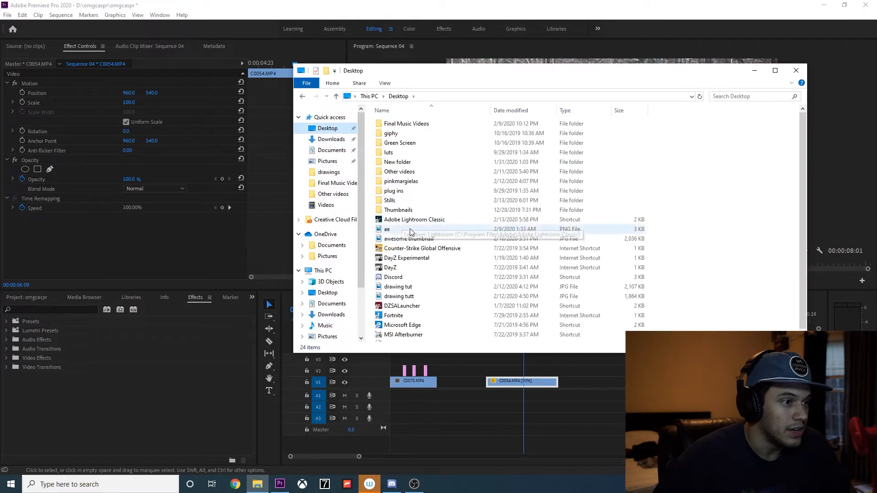
double_click(411, 201)
scroll(658, 297, down, 2)
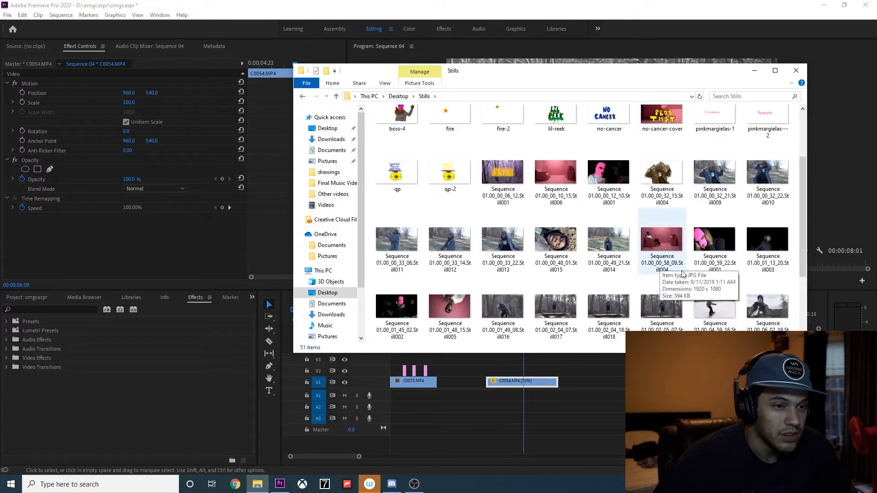
drag(803, 232, 806, 284)
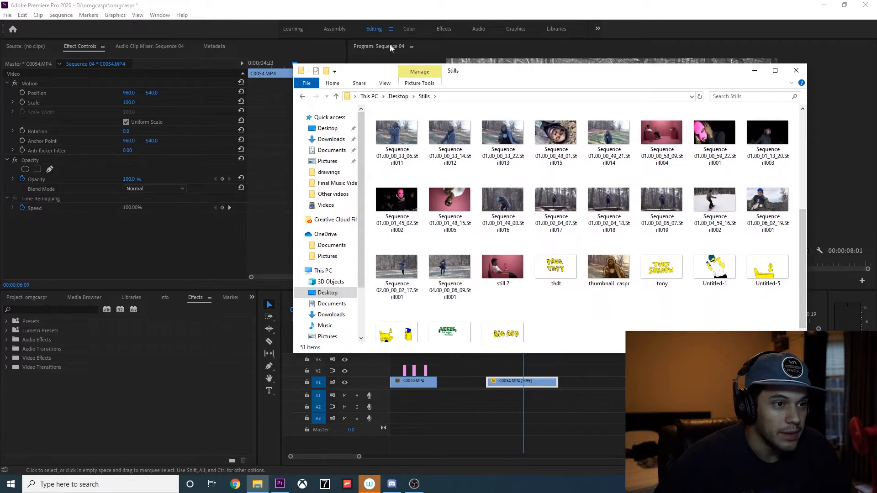
Place the exported still on track V2 at 00:00:06:09 and shorten it to end at about 00:00:08:10
drag(566, 85, 300, 63)
drag(201, 246, 526, 370)
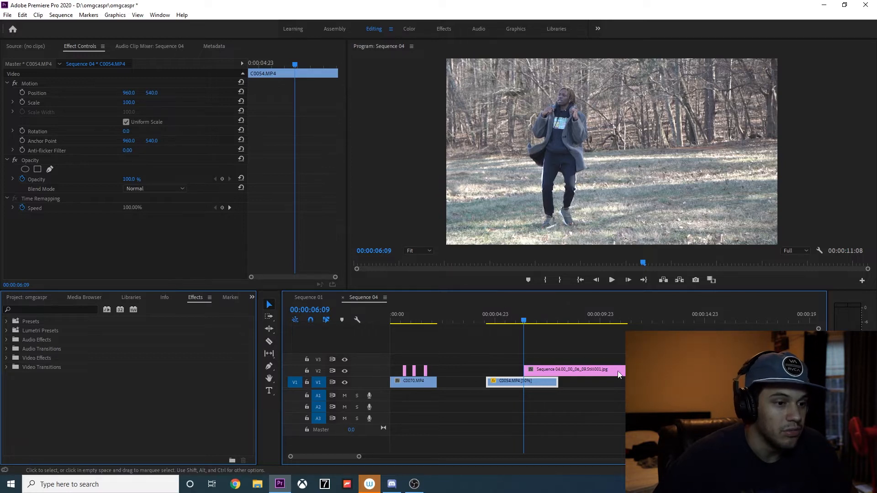
drag(617, 374, 560, 374)
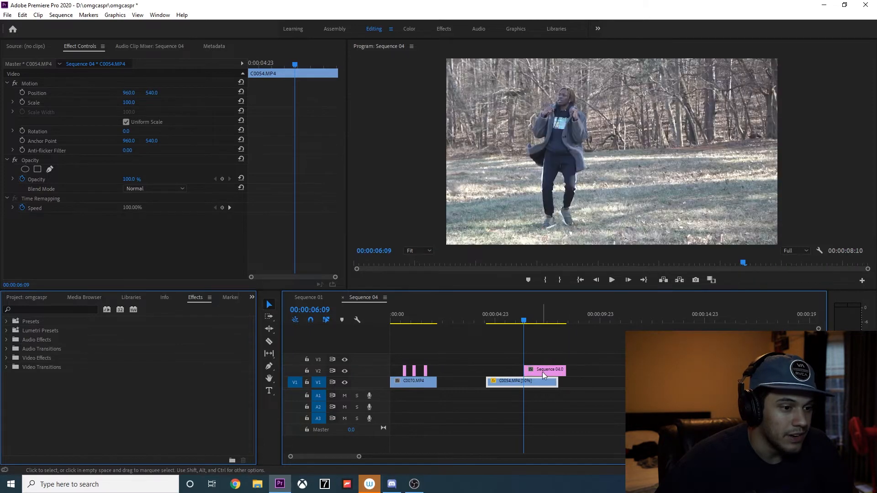
Send the still on V2 to Adobe Photoshop for editing and unlock its background layer
right_click(546, 376)
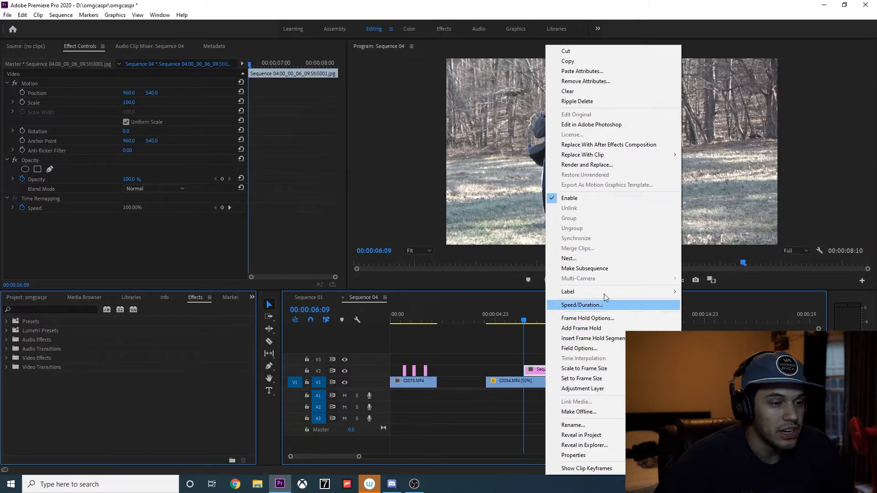
click(607, 129)
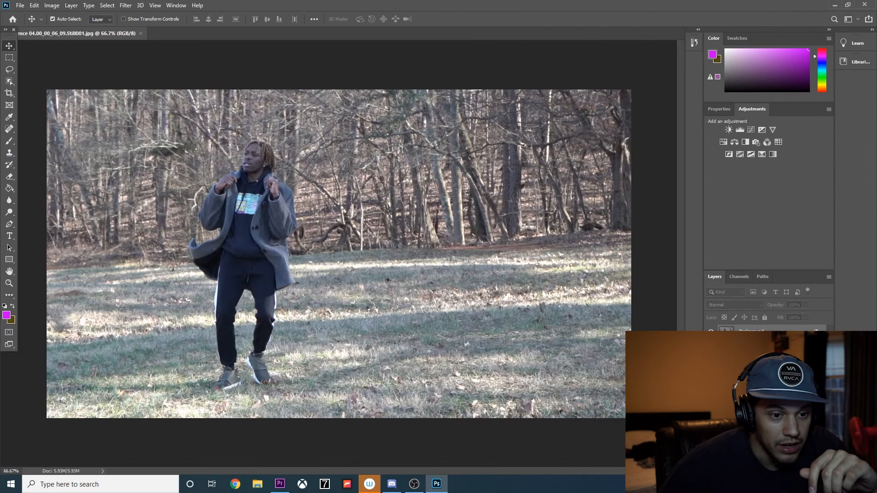
click(817, 330)
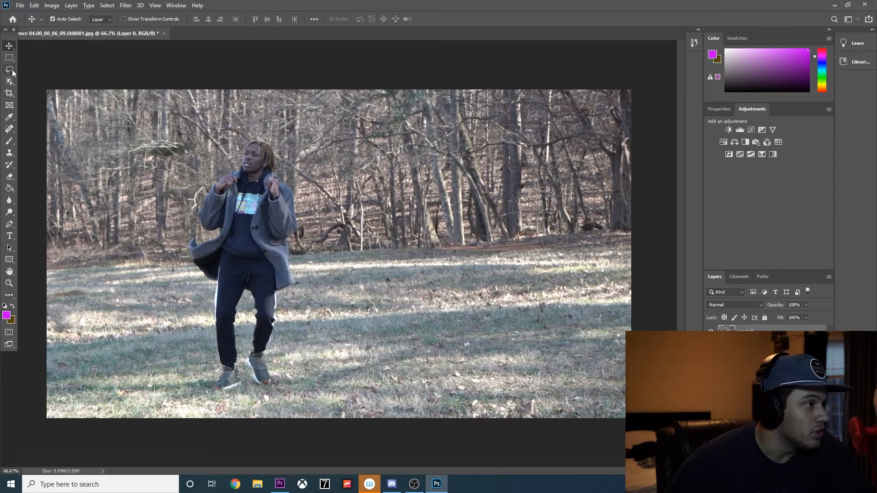
Outline the man loosely with the Polygonal Lasso, delete everything outside the outline and clear the selection
click(9, 72)
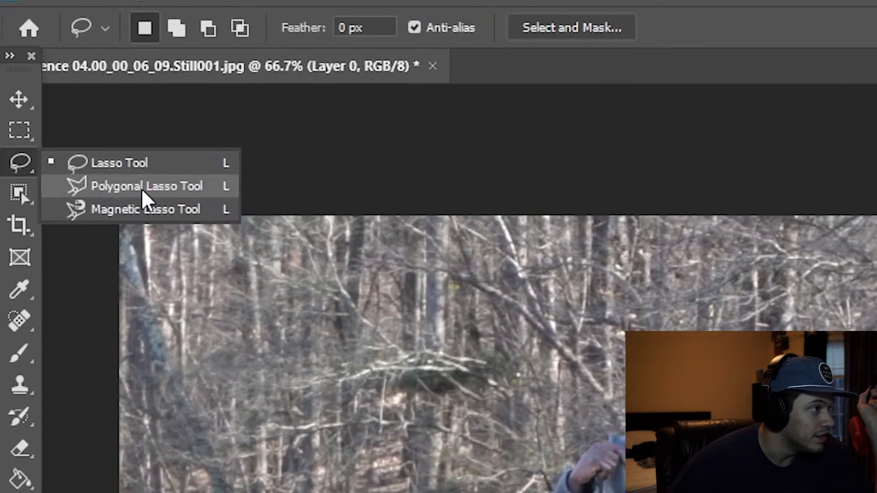
click(143, 193)
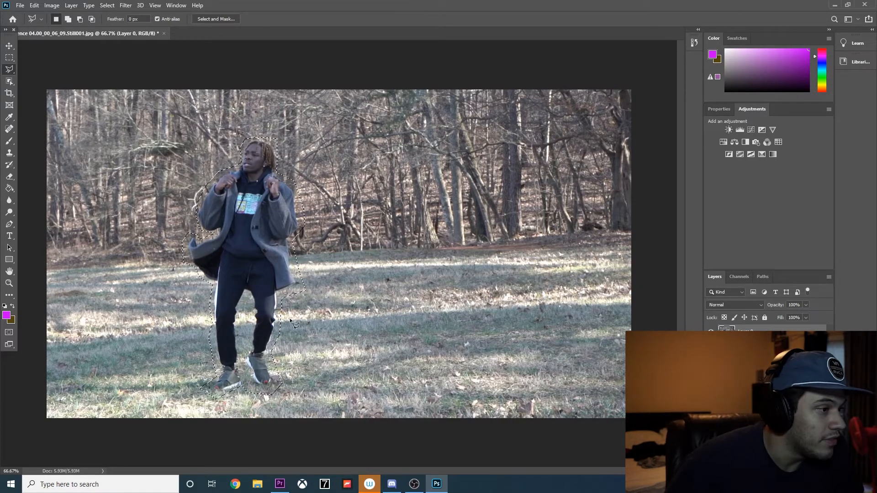
right_click(264, 251)
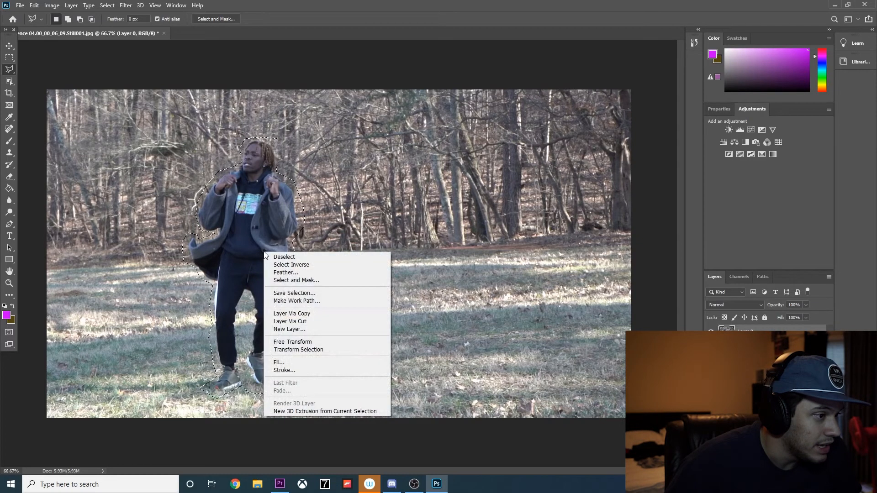
click(295, 265)
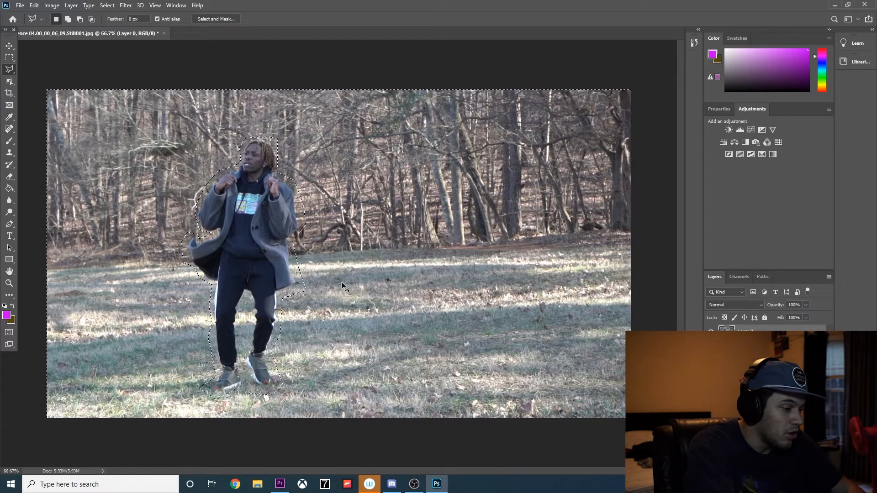
key(Delete)
key(ctrl+d)
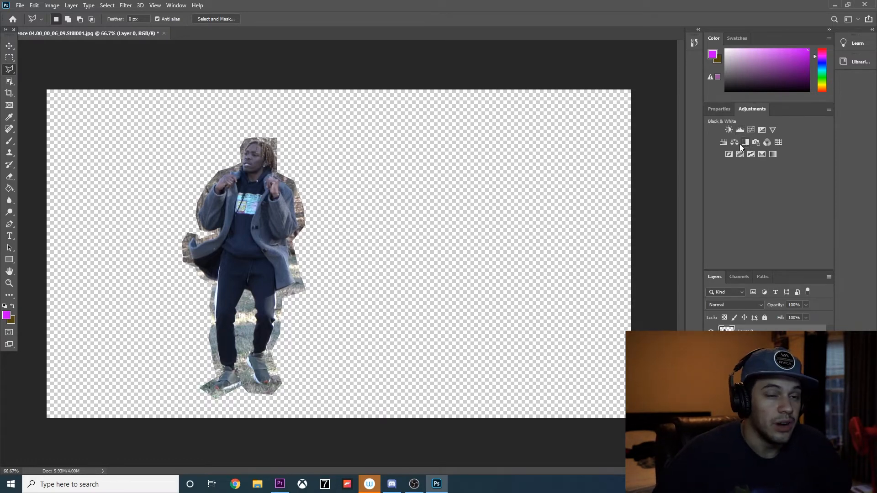
Add a Black & White adjustment over the cut-out man and enable its tint
click(719, 109)
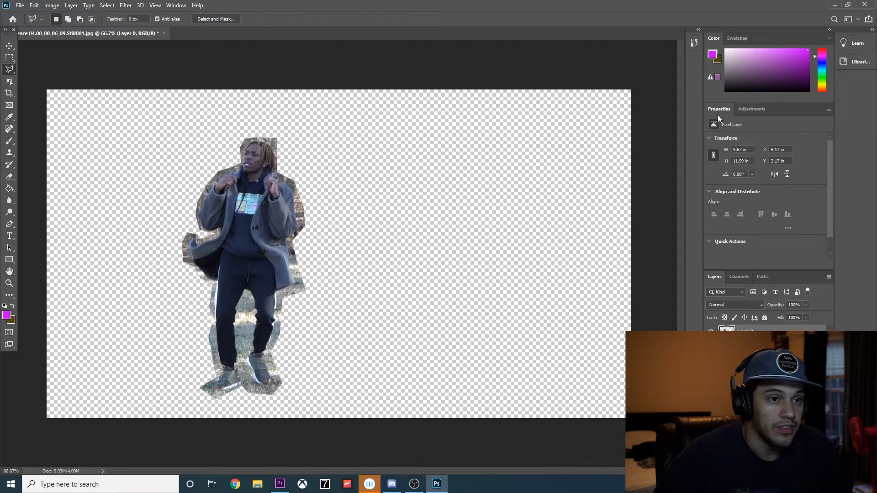
click(752, 112)
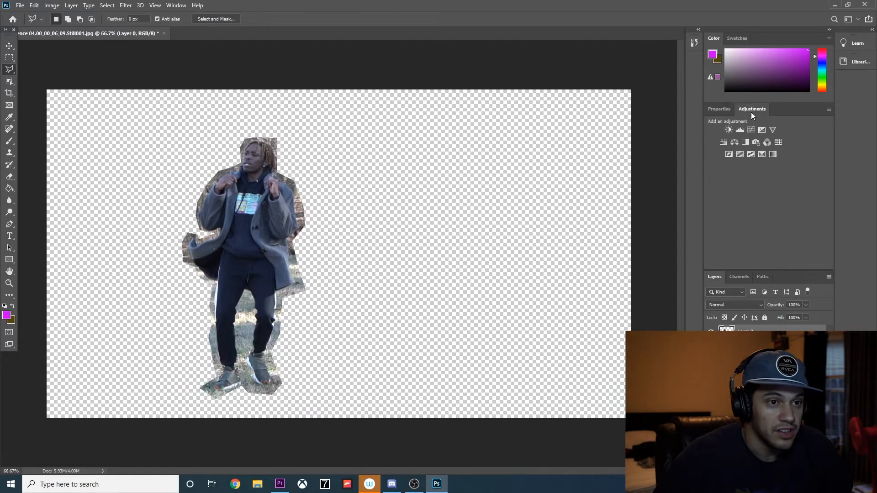
click(746, 141)
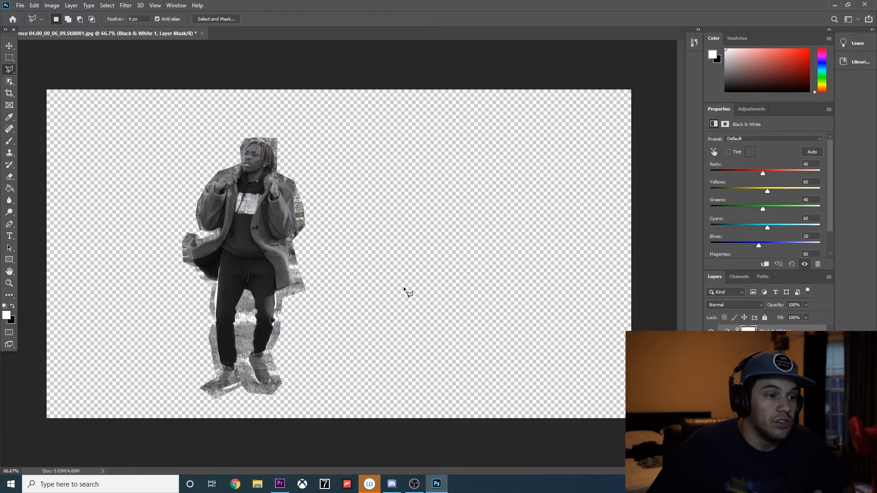
click(729, 152)
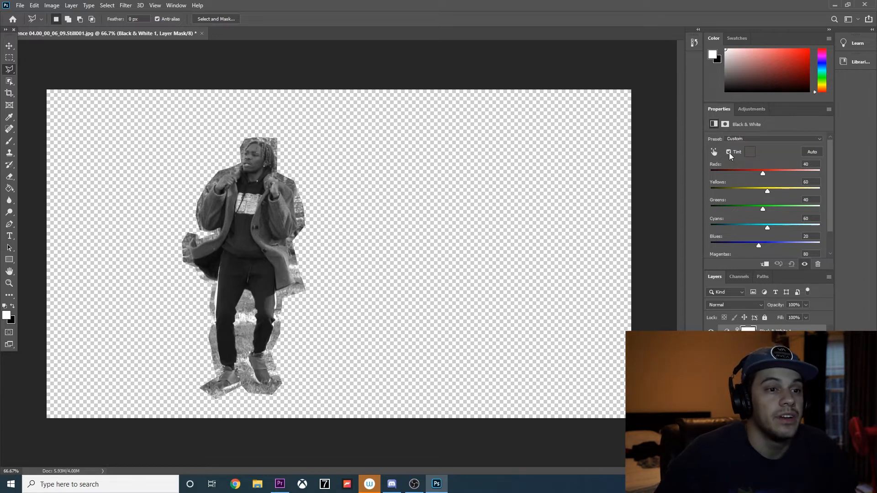
mouse_move(763, 175)
mouse_down()
mouse_move(711, 175)
mouse_move(768, 175)
mouse_up()
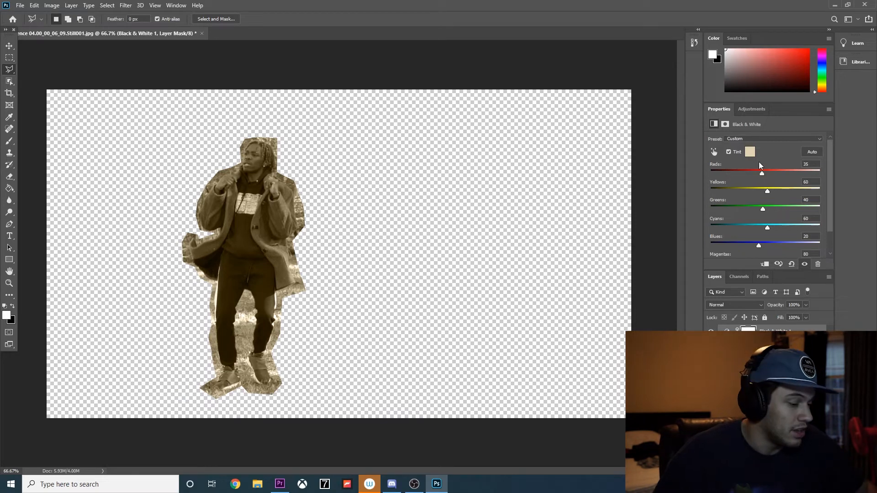
click(749, 153)
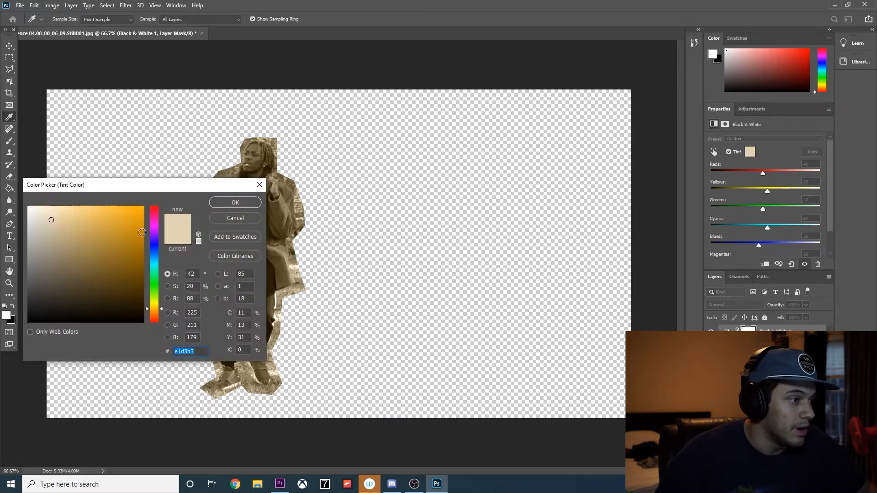
click(154, 247)
drag(133, 248, 145, 318)
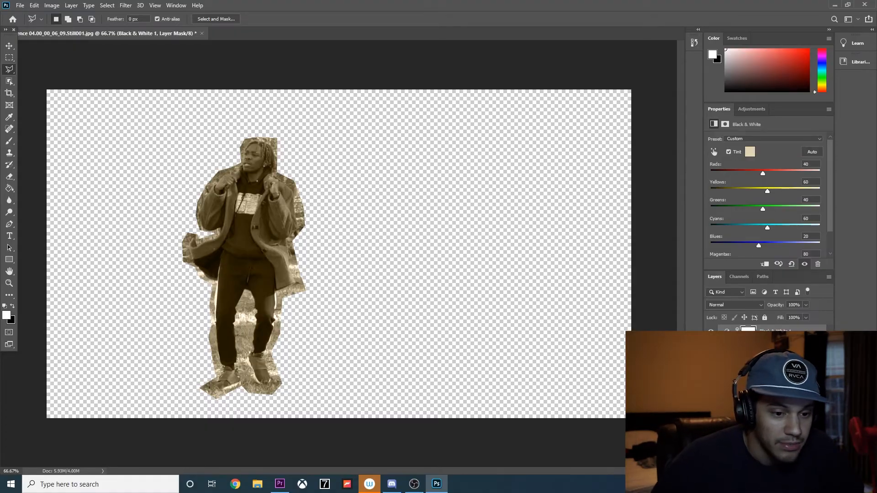
Merge the Black & White adjustment into the man's layer and set up the 21 px KYLE Ultimate Charcoal Pencil brush in black (000000)
key(ctrl+e)
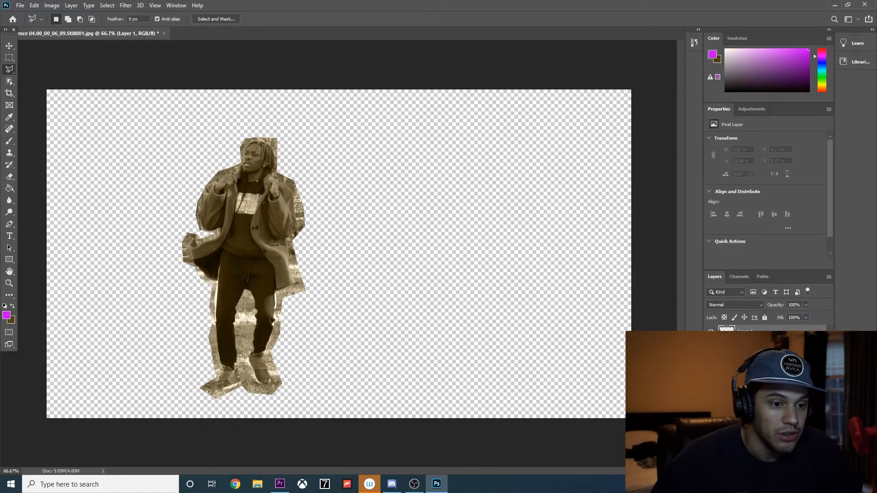
click(9, 142)
click(65, 21)
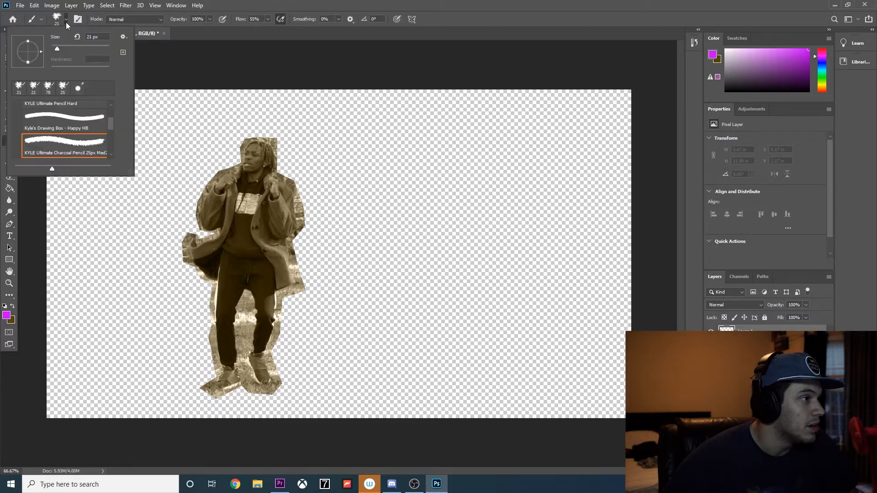
mouse_move(111, 125)
mouse_down()
mouse_move(109, 115)
mouse_move(112, 128)
mouse_up()
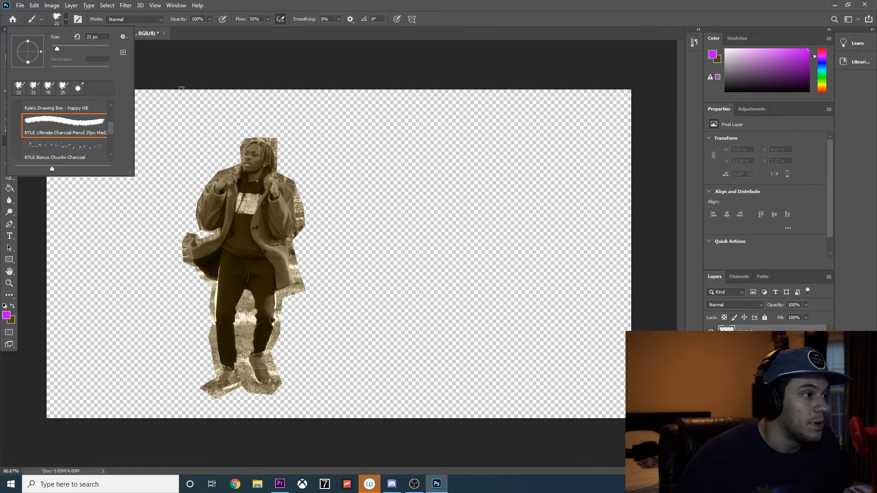
click(6, 315)
text(000000)
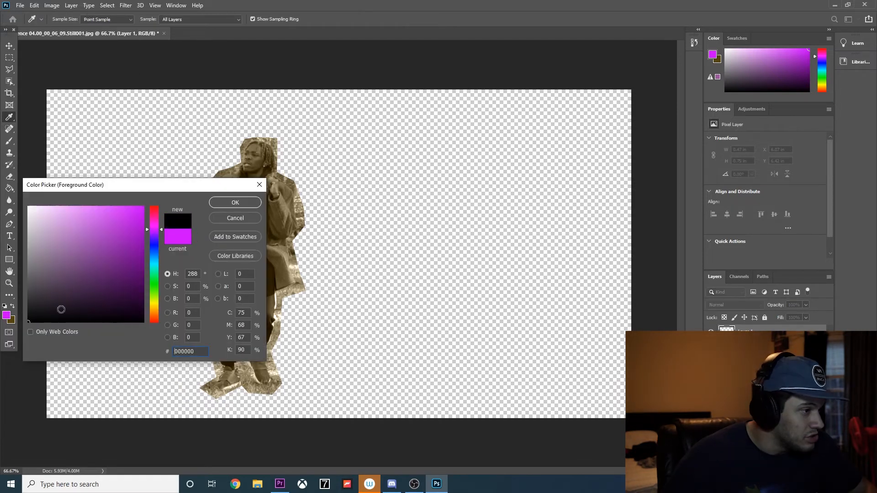
click(214, 206)
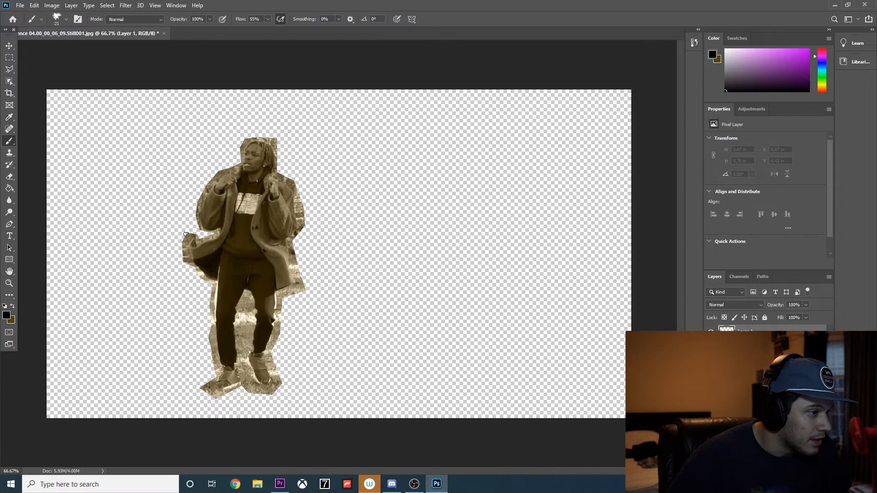
Brush a rough black outline around the whole cut-out man, undoing the stray first strokes, and add sketch lines over his clothing
drag(179, 249, 185, 233)
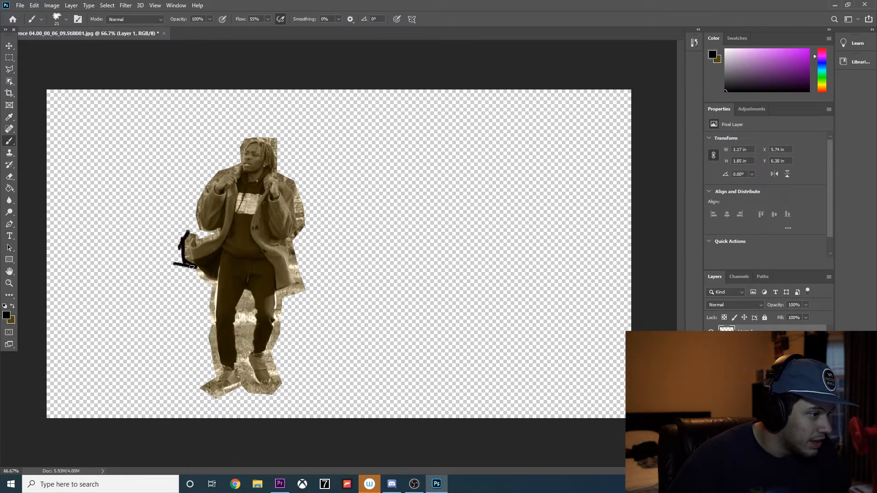
key(ctrl+z)
key(ctrl+z)
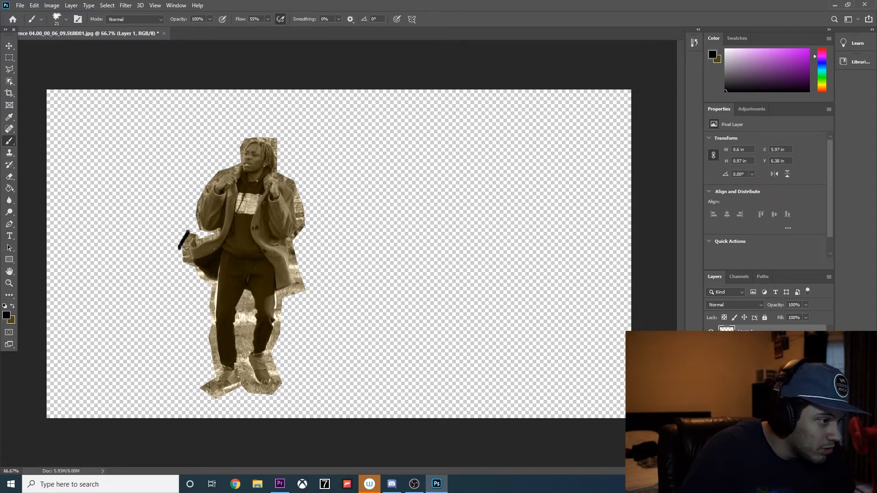
mouse_move(183, 263)
mouse_down()
mouse_move(213, 288)
mouse_move(203, 380)
mouse_move(192, 387)
mouse_move(273, 394)
mouse_move(267, 358)
mouse_move(308, 209)
mouse_move(277, 162)
mouse_move(240, 141)
mouse_move(276, 138)
mouse_move(224, 171)
mouse_move(197, 205)
mouse_move(205, 233)
mouse_move(184, 237)
mouse_up()
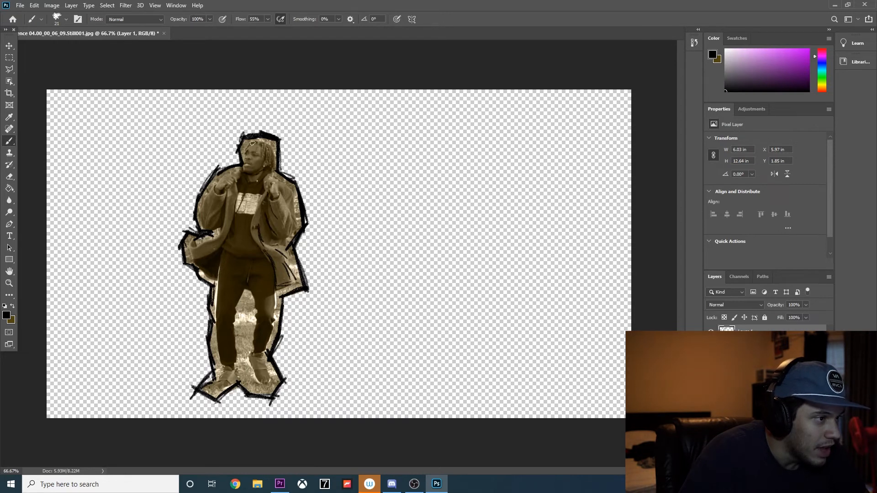
Save the artwork as a Photoshop file named "done 1" in Desktop > Stills > tut, with Maximize Compatibility on
click(20, 6)
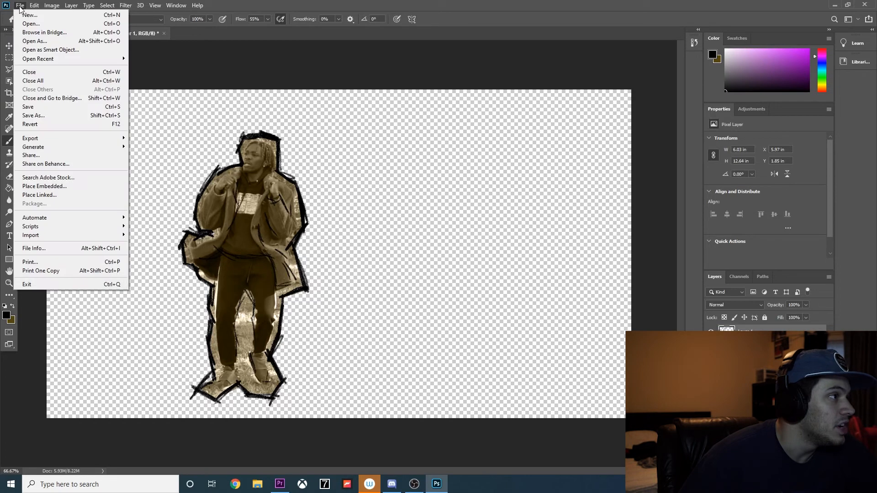
click(51, 120)
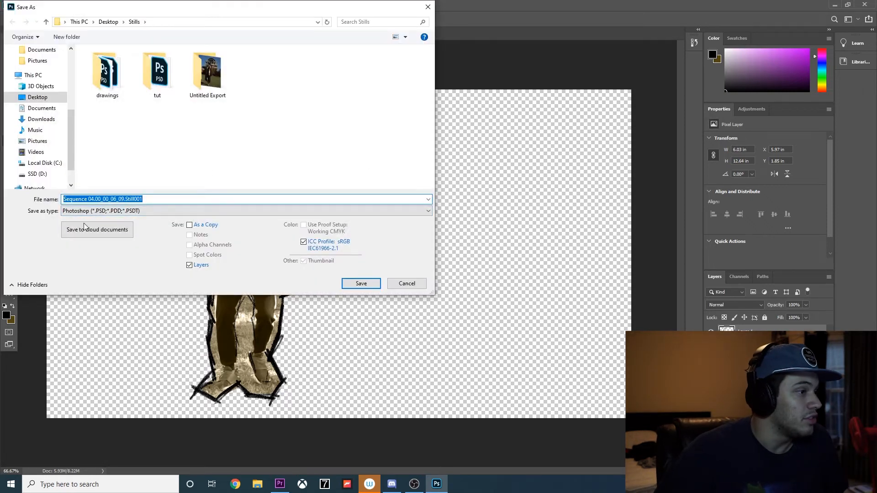
right_click(271, 78)
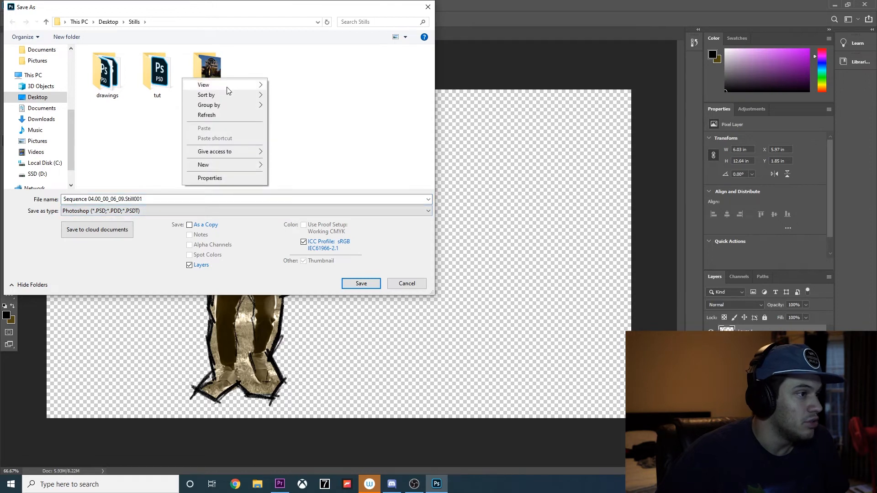
click(340, 89)
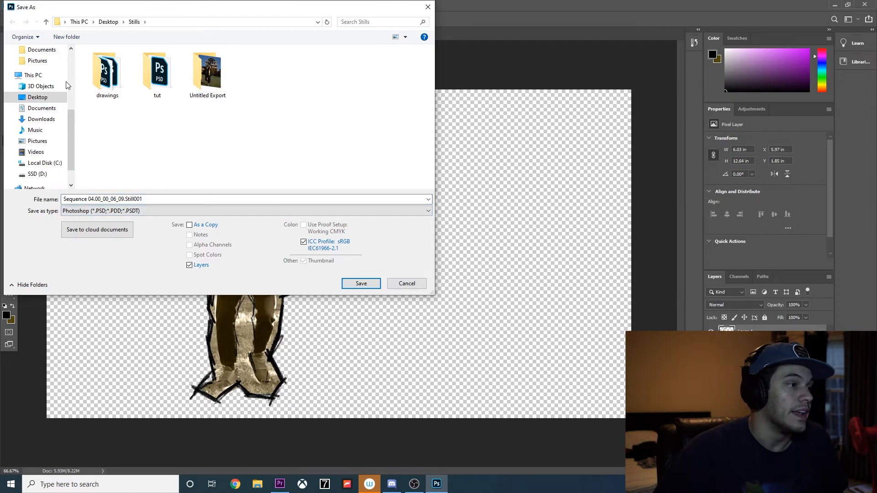
click(165, 89)
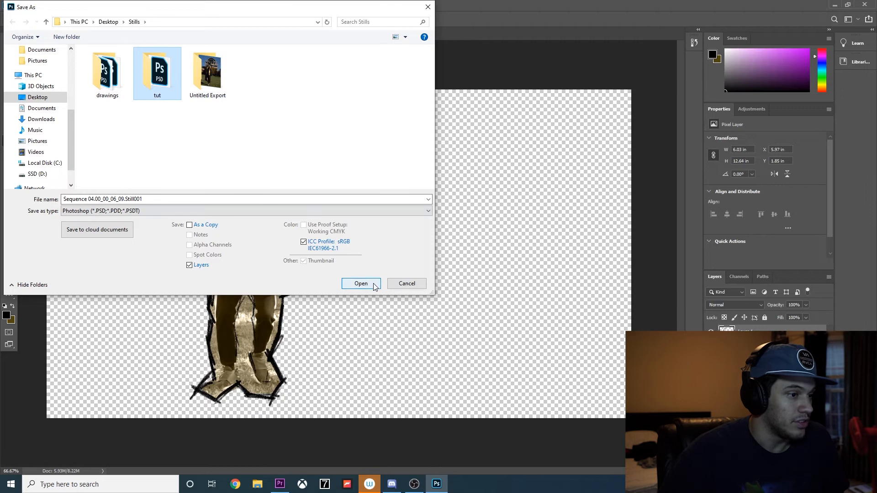
click(160, 201)
double_click(158, 73)
click(161, 198)
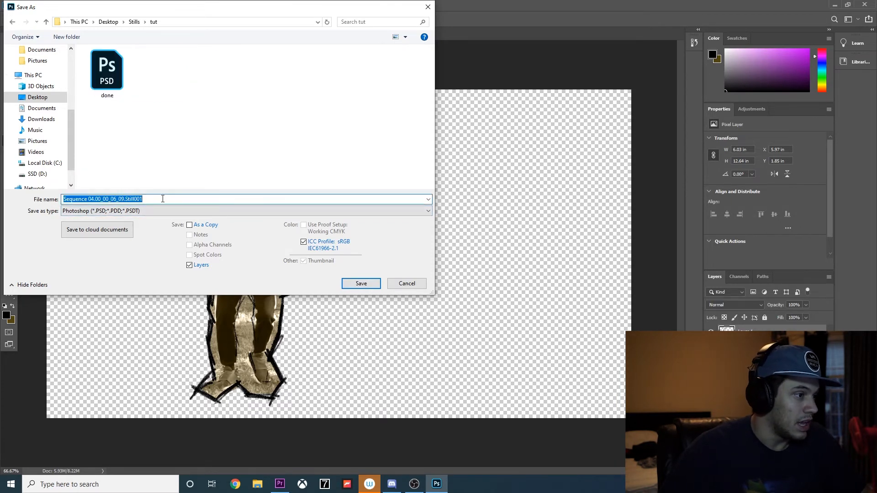
text(done 1)
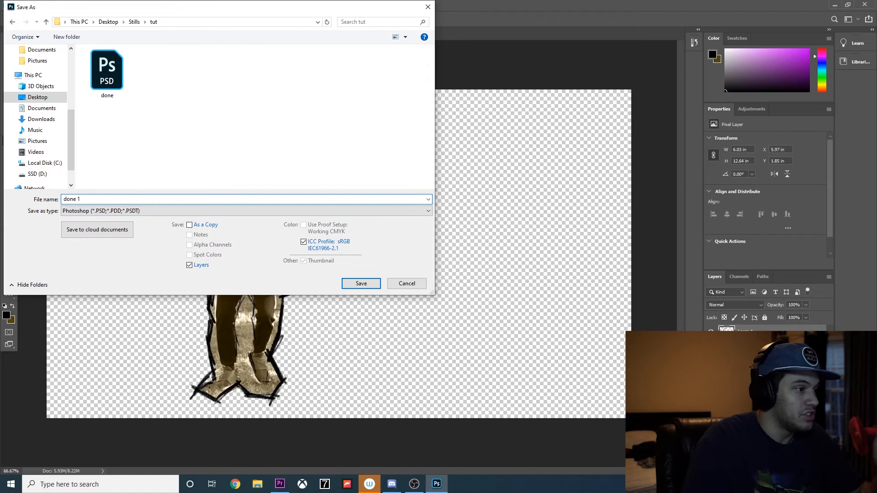
click(361, 284)
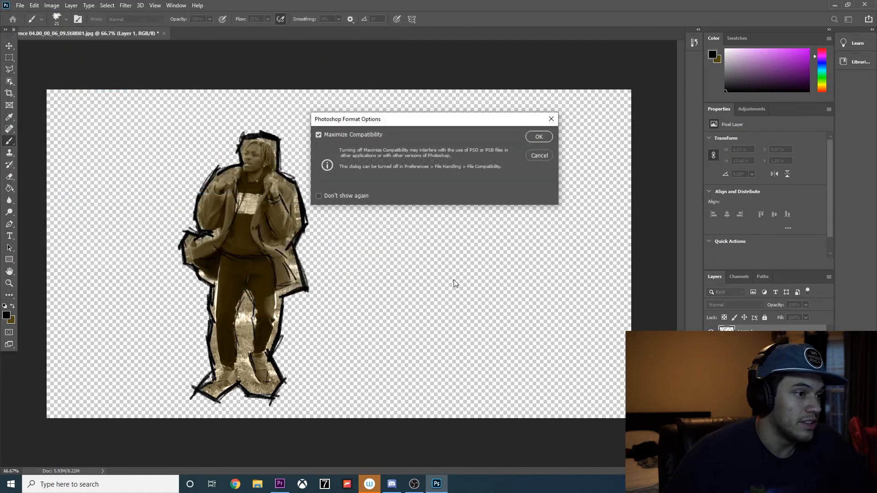
click(539, 137)
Switch to Premiere Pro and bring the done 1 file from File Explorer onto track V3 at 00:00:06:09
mouse_move(278, 487)
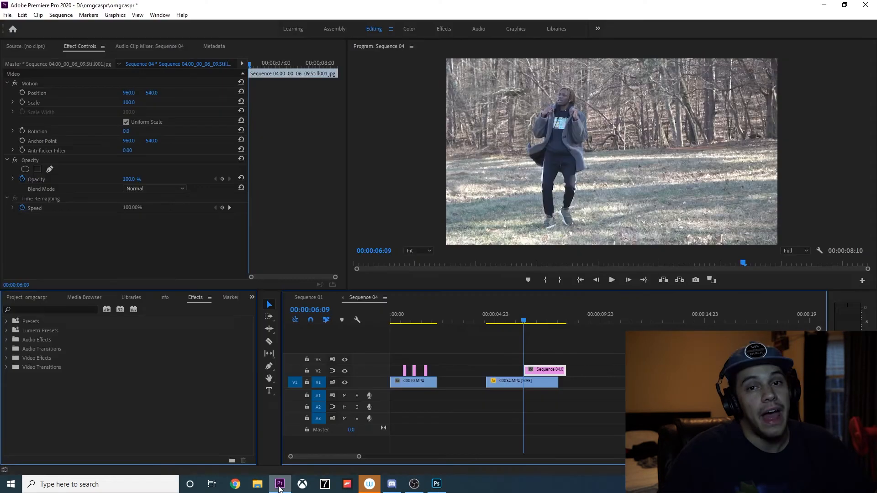
click(279, 487)
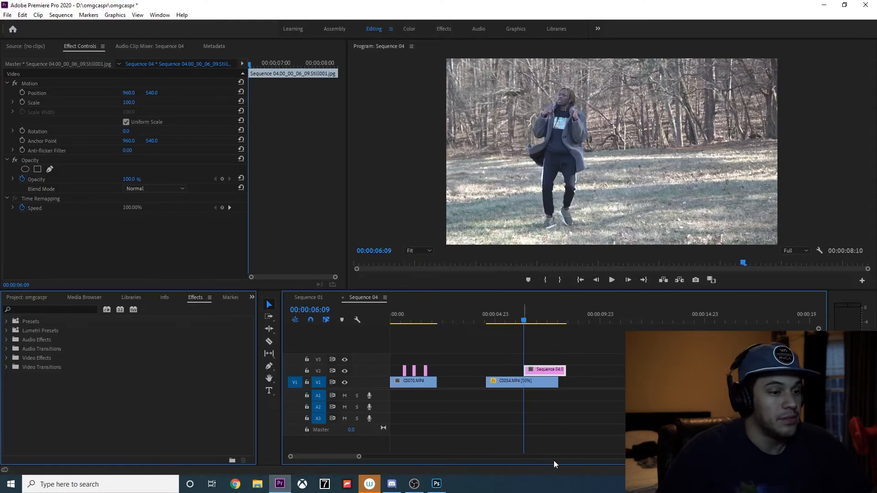
click(257, 484)
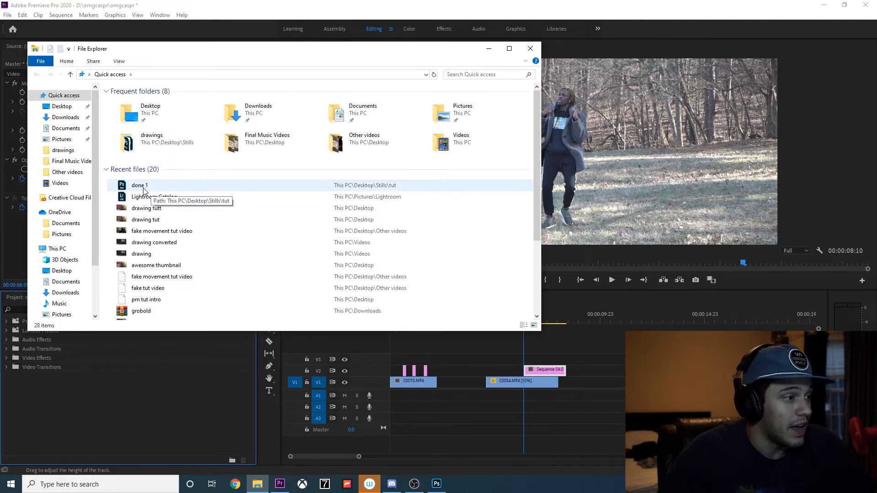
drag(143, 191, 527, 359)
click(622, 262)
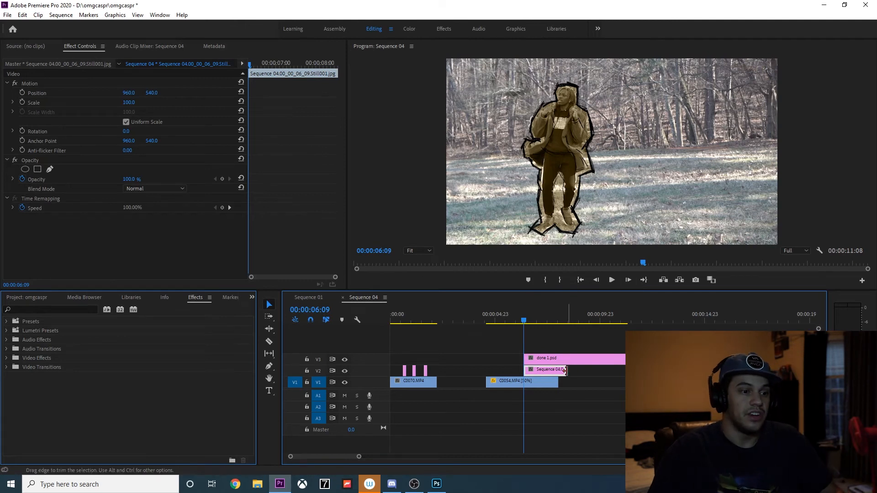
Delete the original still from V2, move done 1.psd down to V2 and shorten it to the end of C0054.MP4
key(Delete)
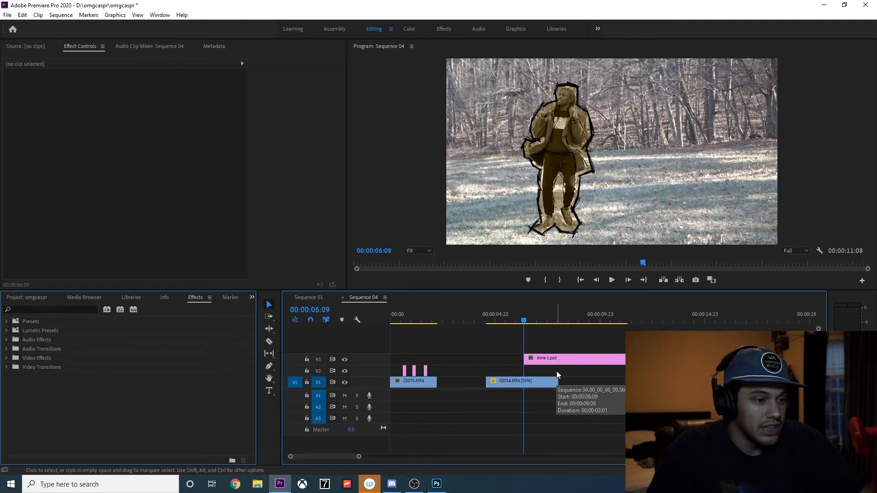
drag(532, 363, 546, 376)
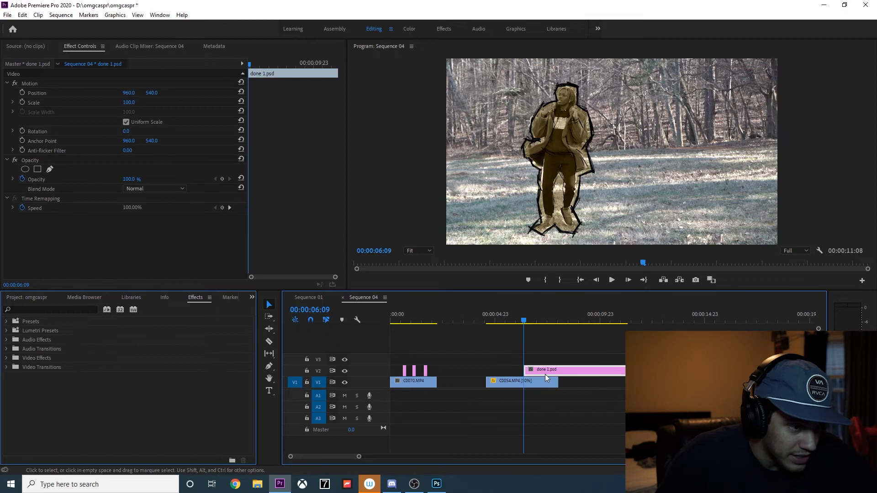
drag(624, 375, 559, 370)
Find the overlay's first frames and trim the end of done 1.psd on V2 to 00:00:06:11, leaving only a short flash
key(Left)
key(Left)
key(Left)
key(Left)
key(Left)
key(Left)
key(Right)
key(Right)
key(Right)
key(Right)
key(Right)
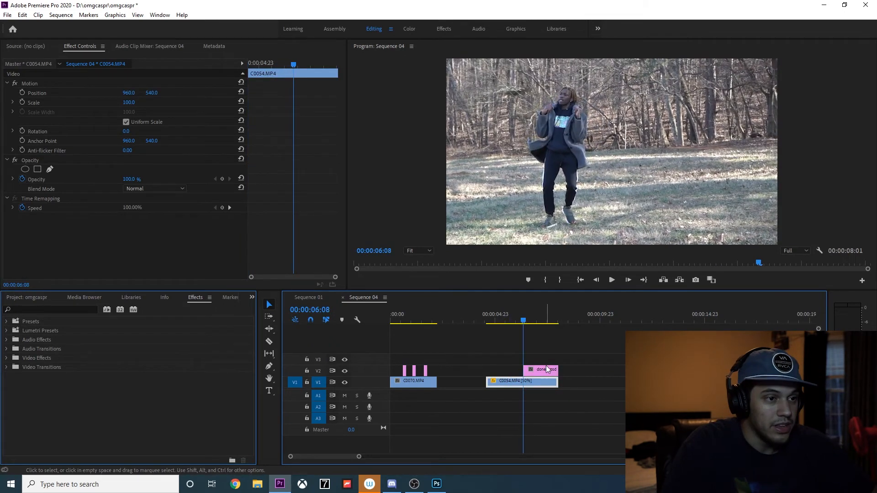
key(Right)
key(Right)
key(Right)
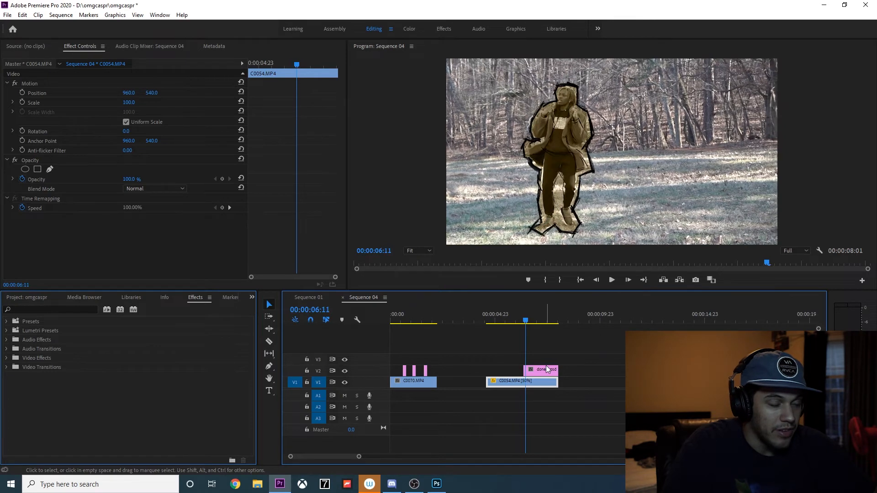
drag(525, 370, 526, 370)
Play the sequence repeatedly from the start of C0054.MP4 to check the brief outlined-man overlay
key(Up)
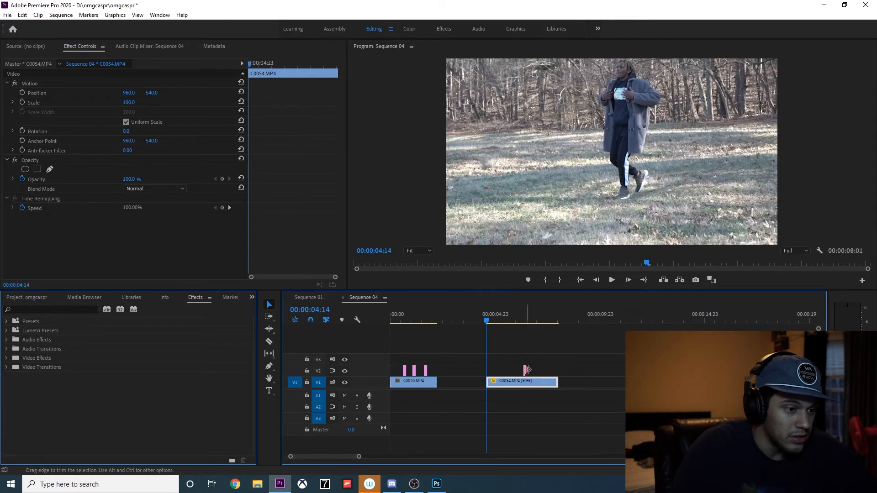
key(space)
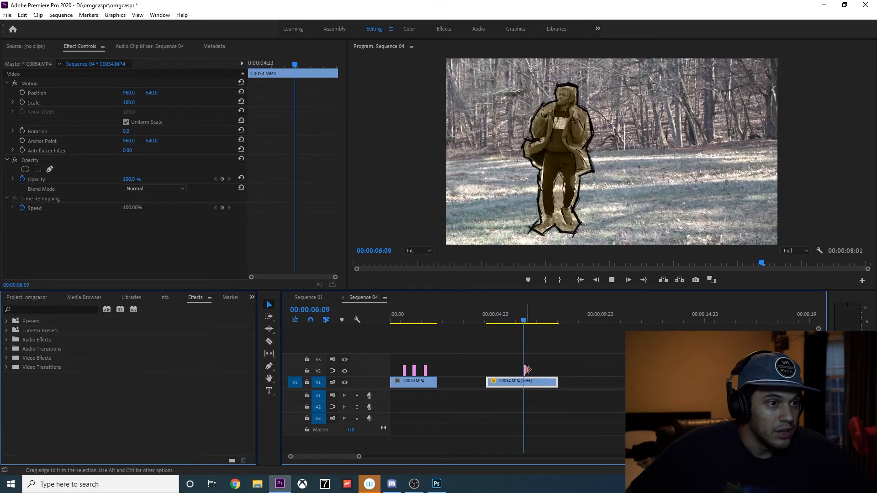
key(space)
key(Up)
key(space)
key(space)
click(525, 372)
key(Up)
key(equal)
key(equal)
key(space)
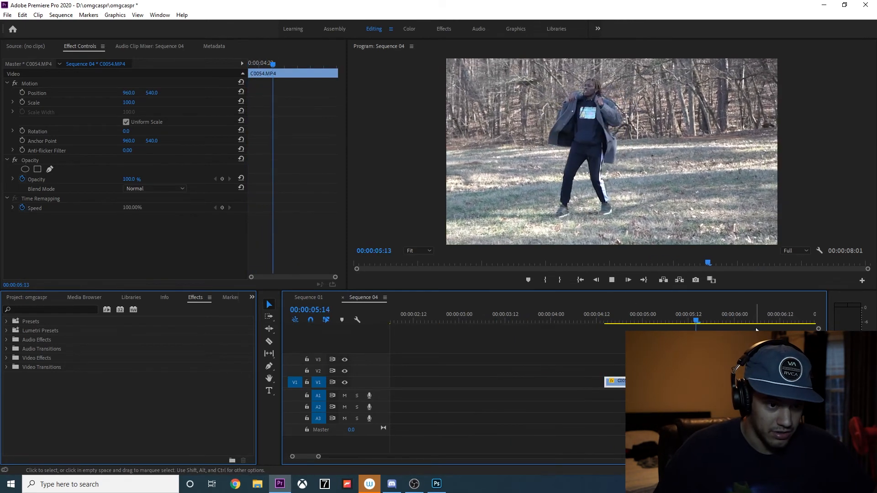
key(space)
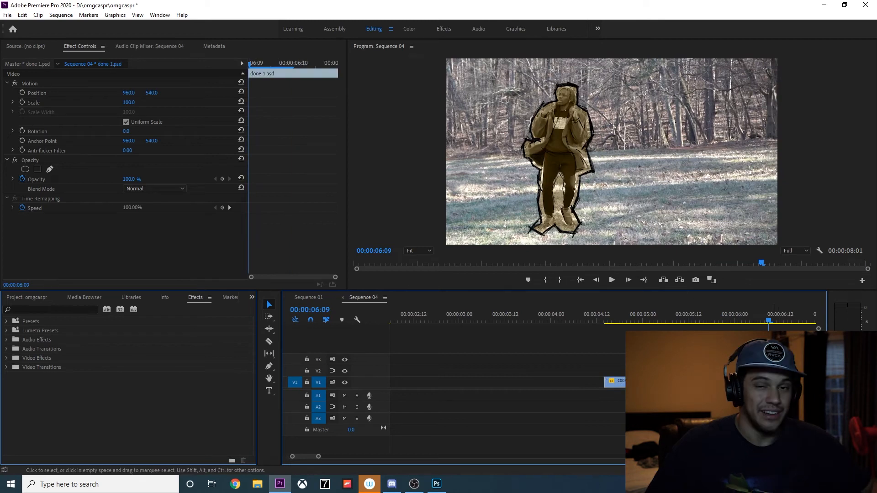
Extend the end of done 1.psd on V2 to about 00:00:07:11
scroll(774, 372, down, 5)
scroll(531, 372, up, 4)
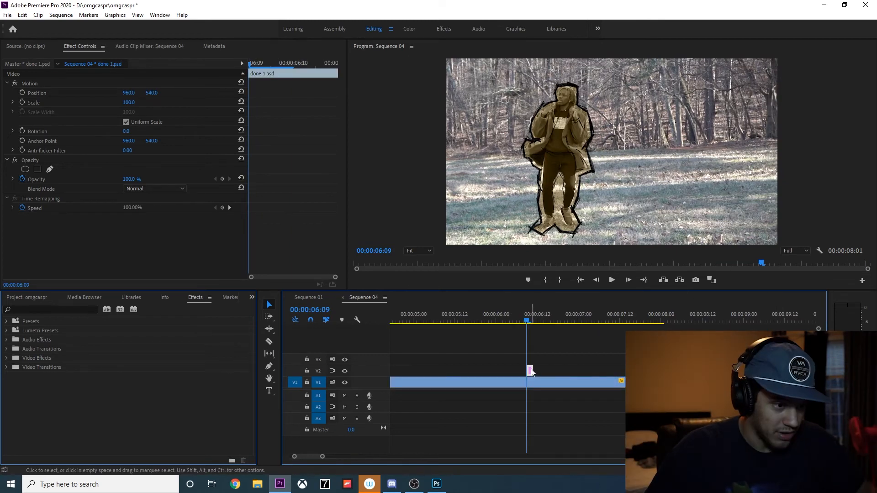
drag(531, 371, 615, 372)
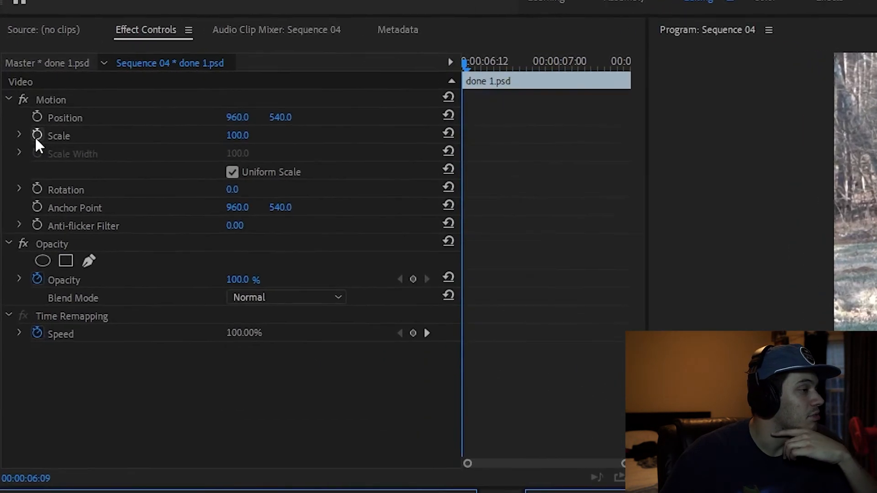
Add starting keyframes for the scale, rotation and position of done 1.psd at 00:00:06:09
click(37, 138)
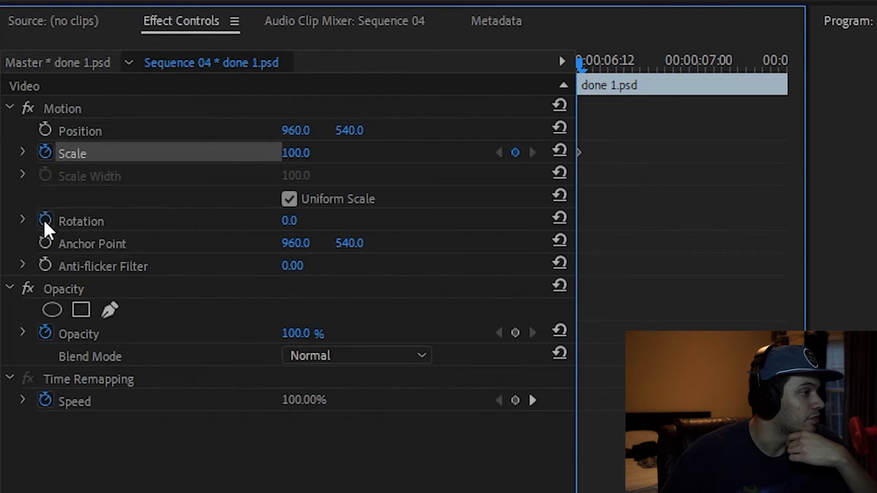
click(44, 222)
click(45, 129)
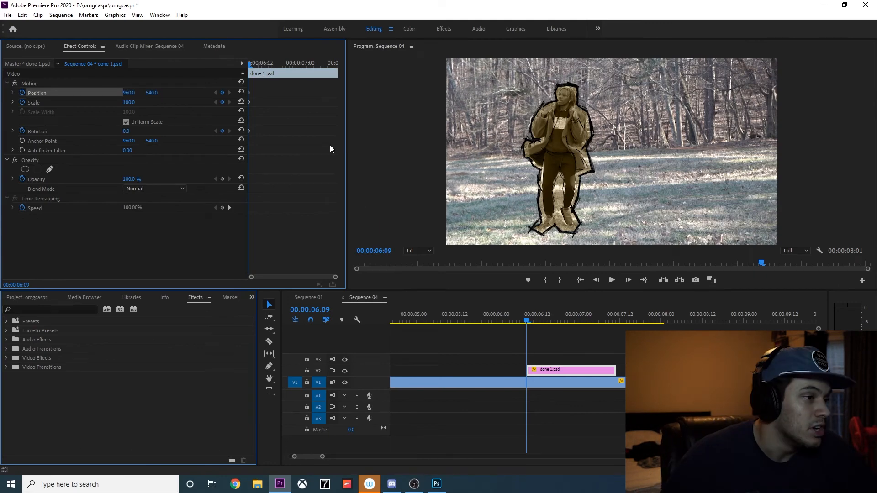
At 00:00:07:05, keyframe done 1.psd with scale 256, horizontal position 479 and rotation 17°, and shift these keyframes to the clip's end at 00:00:07:10
drag(250, 64, 317, 72)
drag(131, 103, 214, 103)
drag(131, 93, 41, 93)
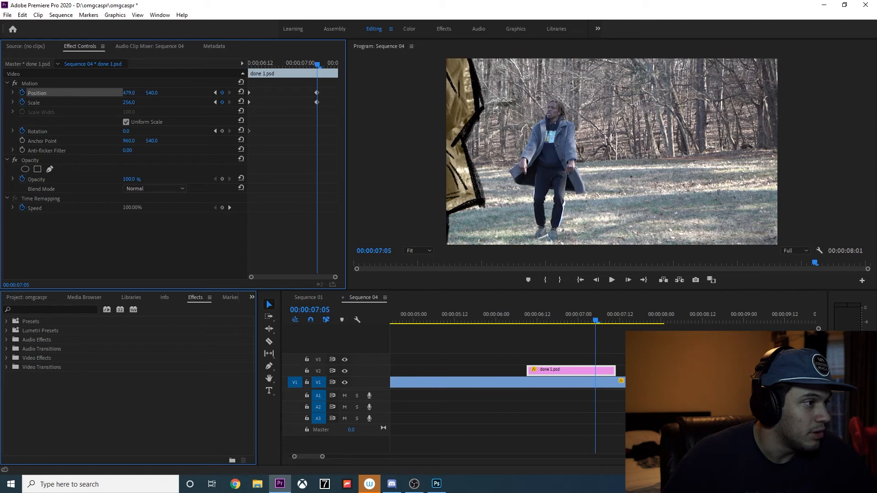
mouse_move(127, 132)
mouse_down()
mouse_move(110, 132)
mouse_move(136, 132)
mouse_up()
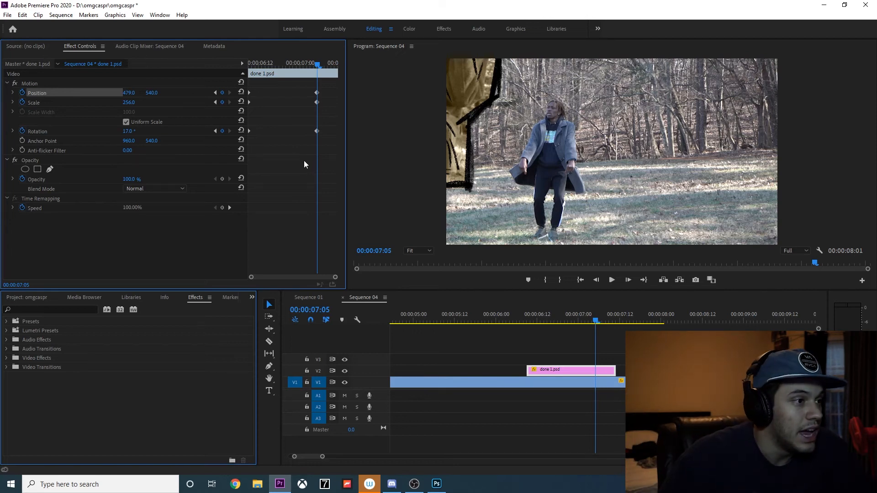
drag(299, 167, 355, 98)
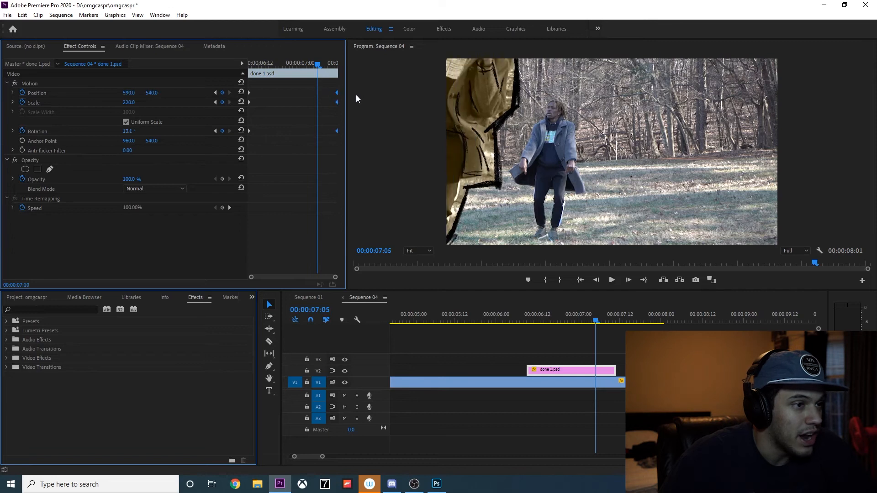
Play Sequence 04 several times from the early part of C0054.MP4 to review the scaling, moving and rotating done 1.psd overlay
drag(320, 68, 344, 69)
drag(627, 323, 432, 321)
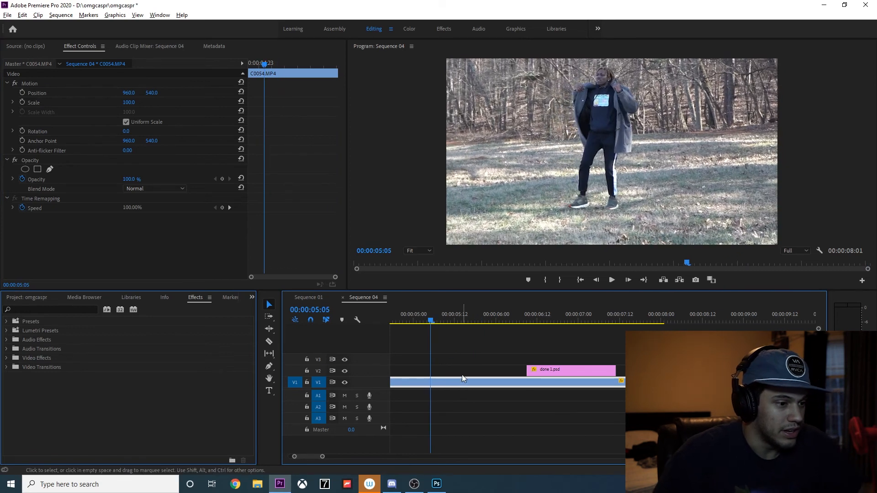
key(minus)
key(space)
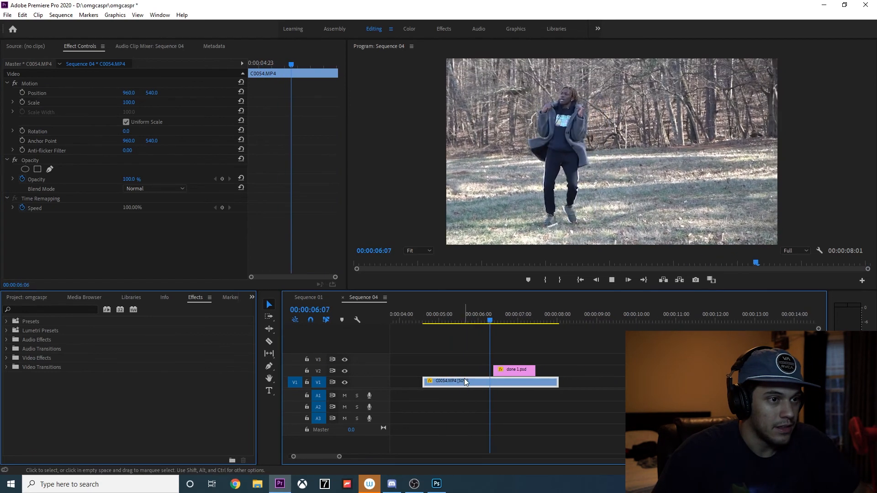
key(space)
drag(498, 323, 434, 322)
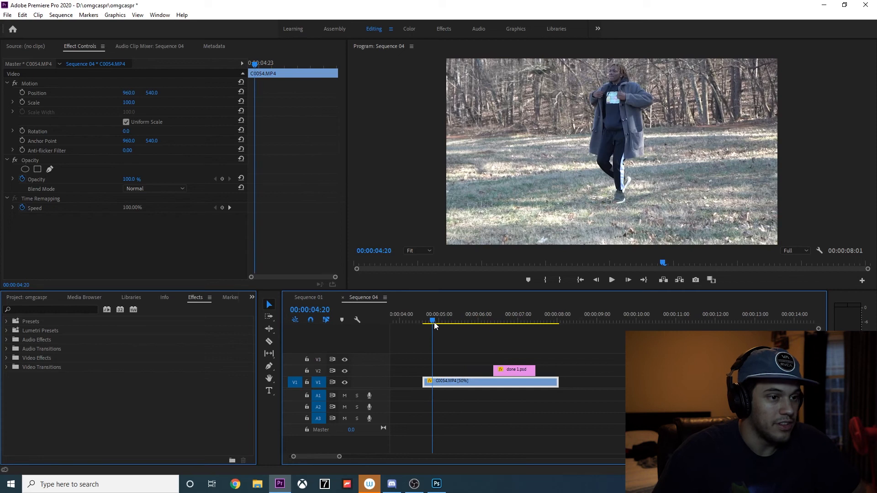
key(space)
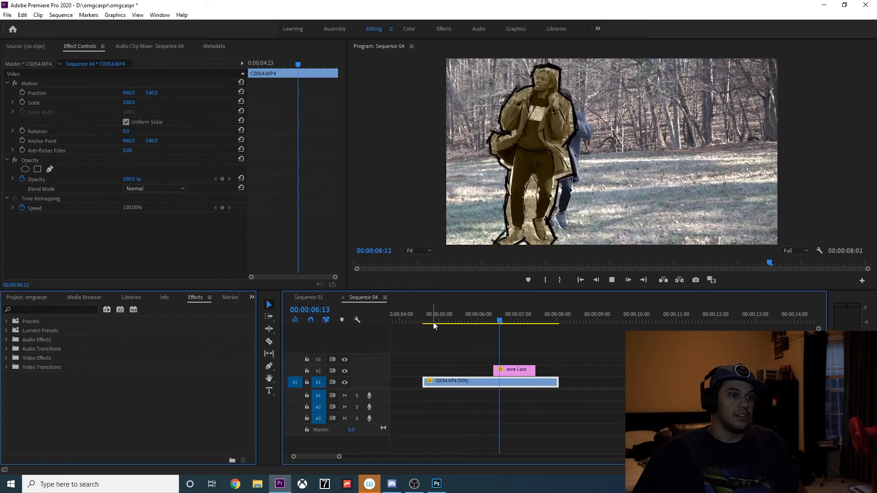
key(space)
click(433, 322)
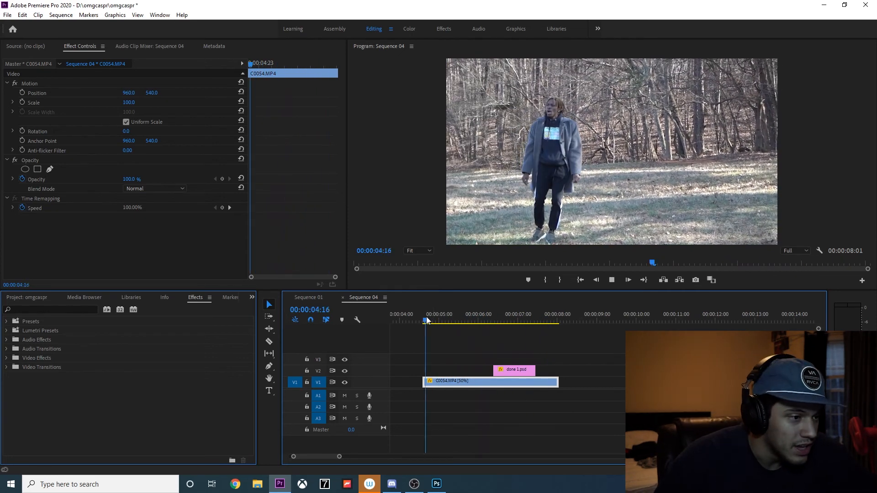
key(space)
key(space)
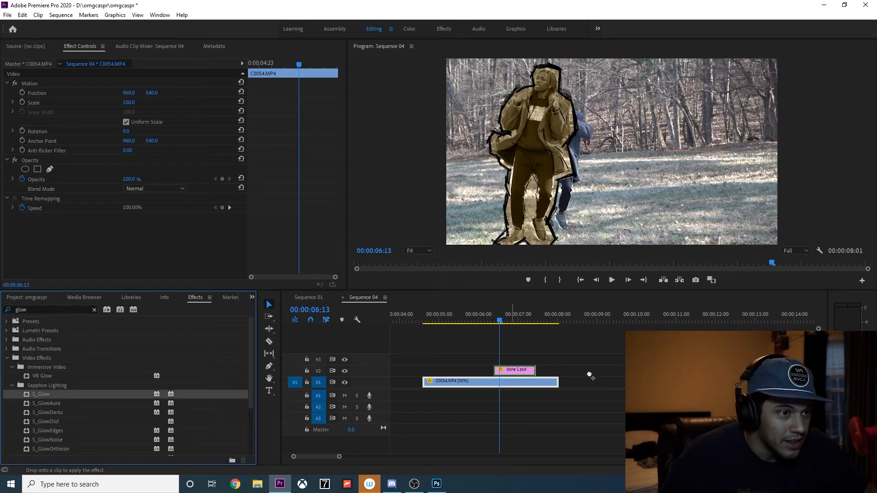
Apply the Sapphire S_Glow effect to done 1.psd with a brightness of 5.3 and play back the glowing overlay from just before its start
drag(522, 371, 527, 371)
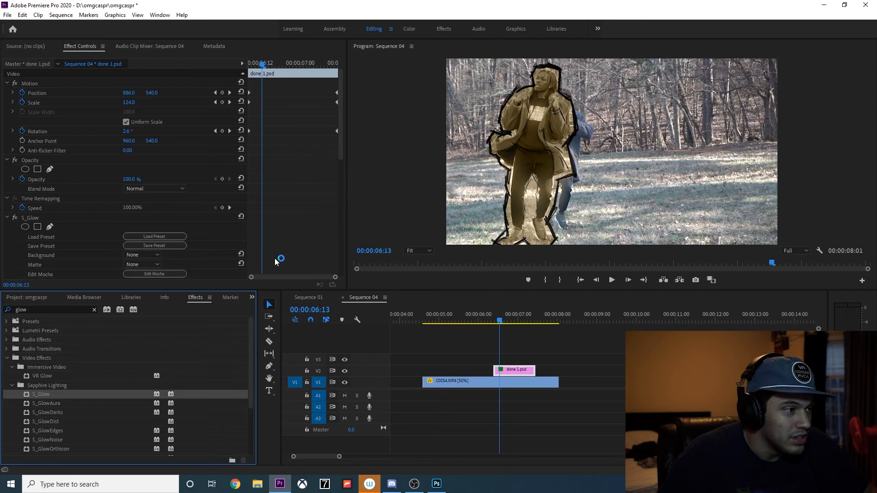
scroll(201, 242, down, 3)
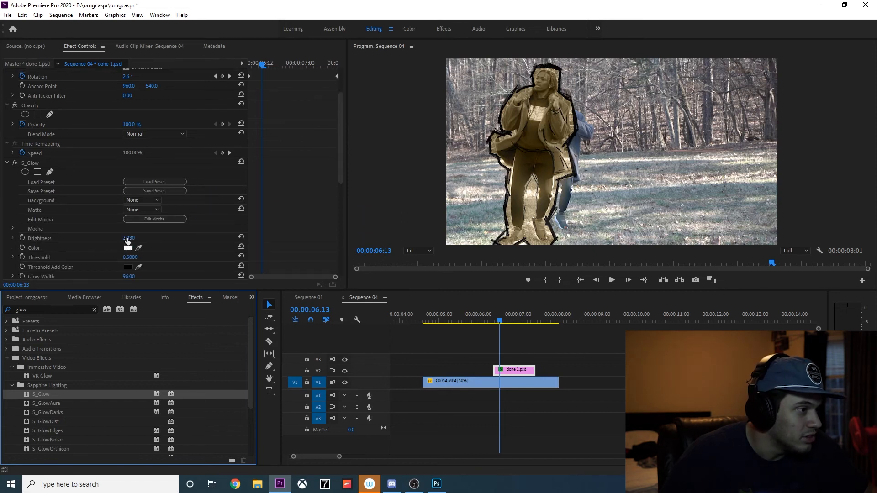
mouse_move(129, 238)
mouse_down()
mouse_move(182, 238)
mouse_move(141, 238)
mouse_up()
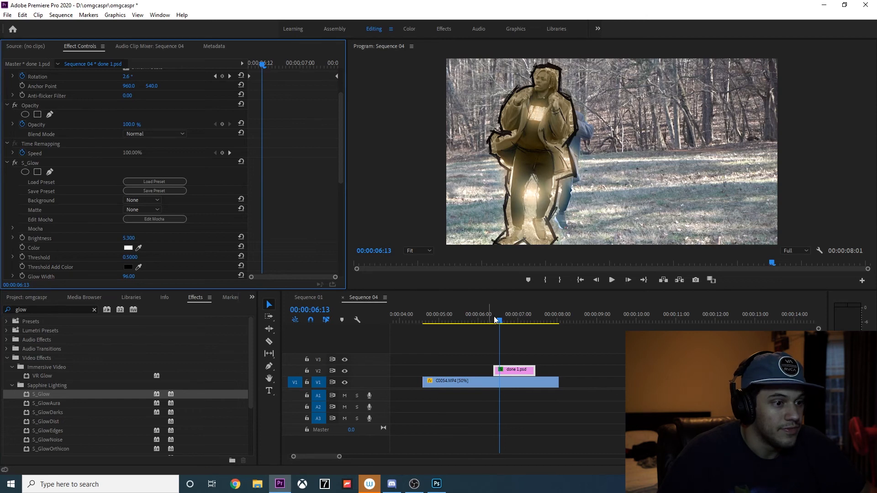
click(475, 319)
key(space)
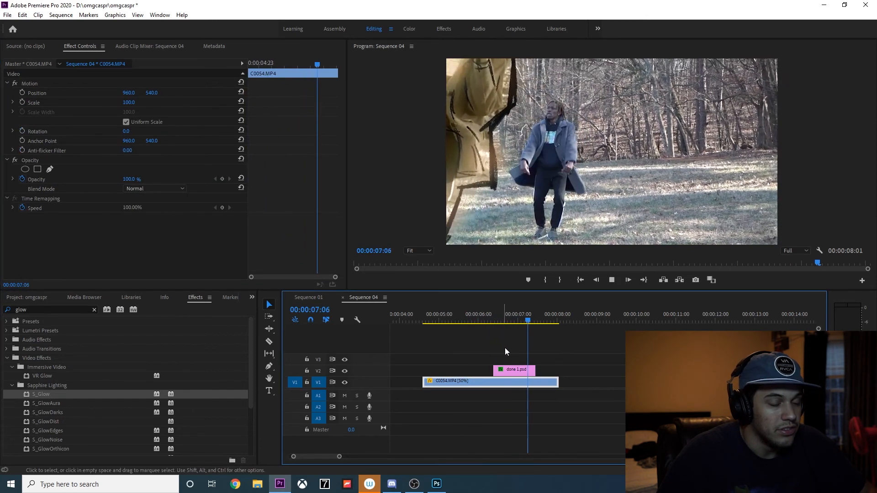